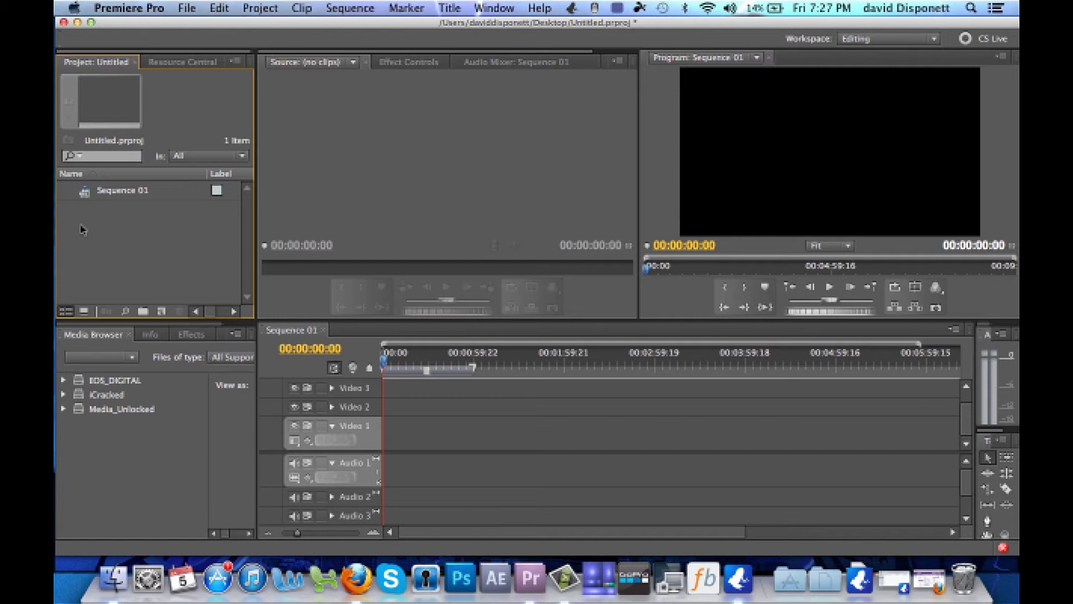
# Import the audio recording 130625142731.wav into the project.
pyautogui.doubleClick(82, 230)
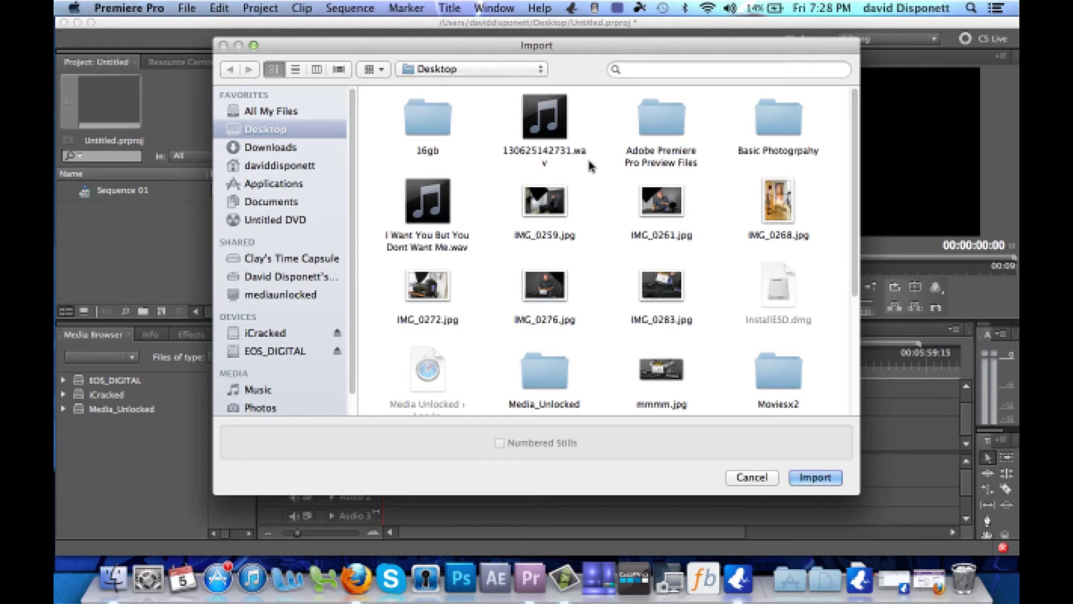
pyautogui.click(565, 125)
pyautogui.click(815, 477)
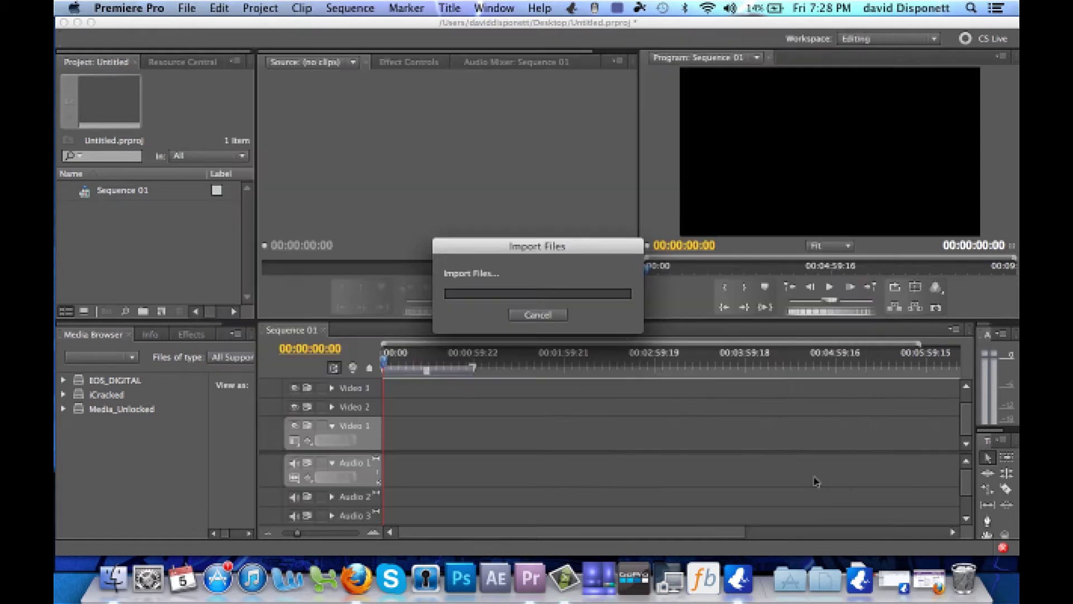
# Import the camera clip MVI_5914.MOV into the project.
pyautogui.doubleClick(170, 250)
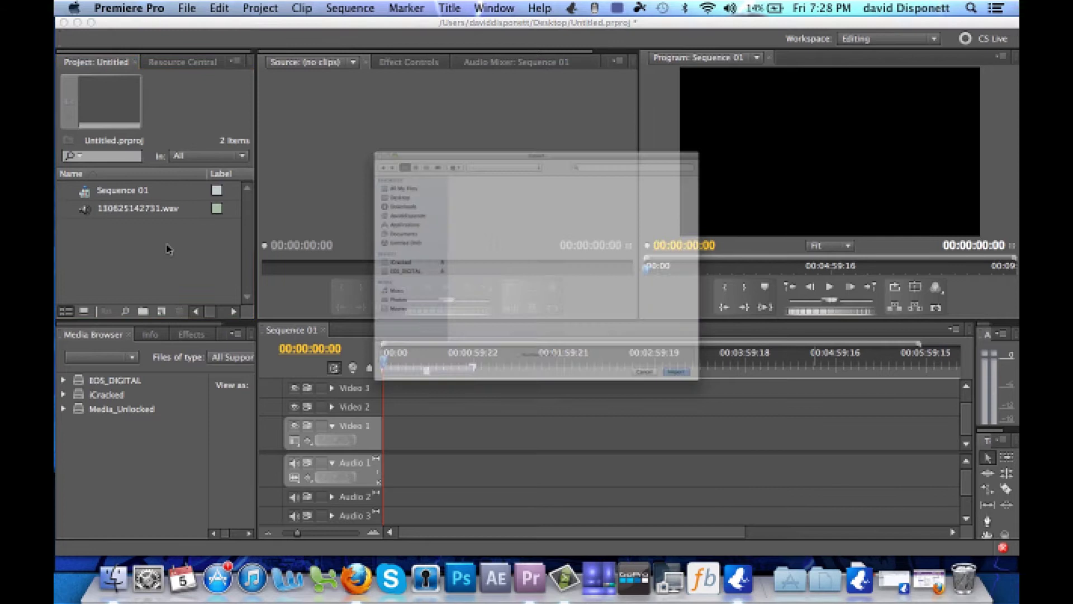
pyautogui.scroll(-5, 847, 408)
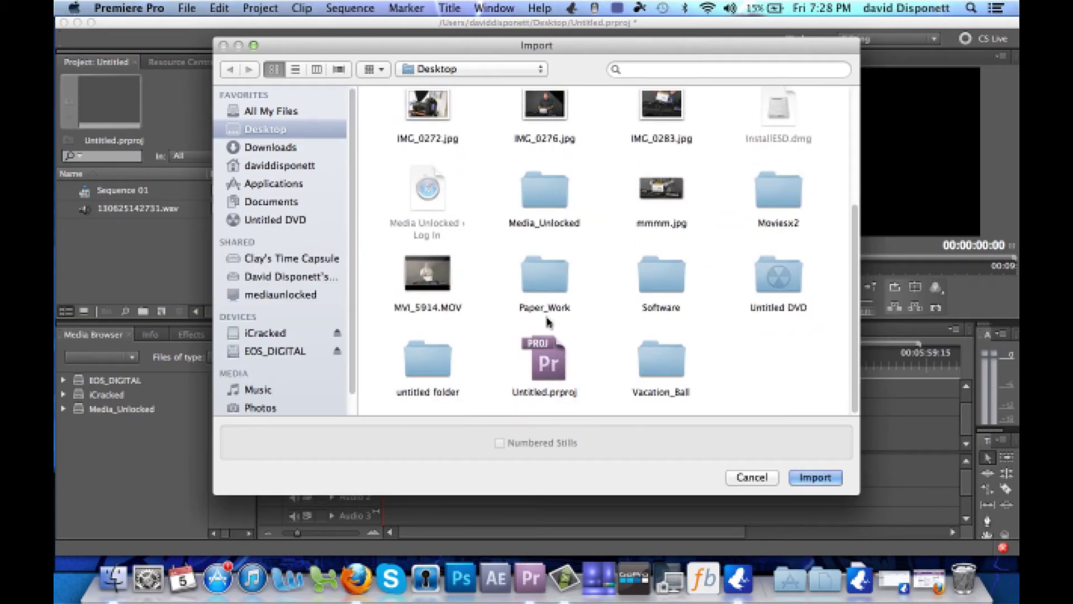
pyautogui.click(419, 273)
pyautogui.click(815, 477)
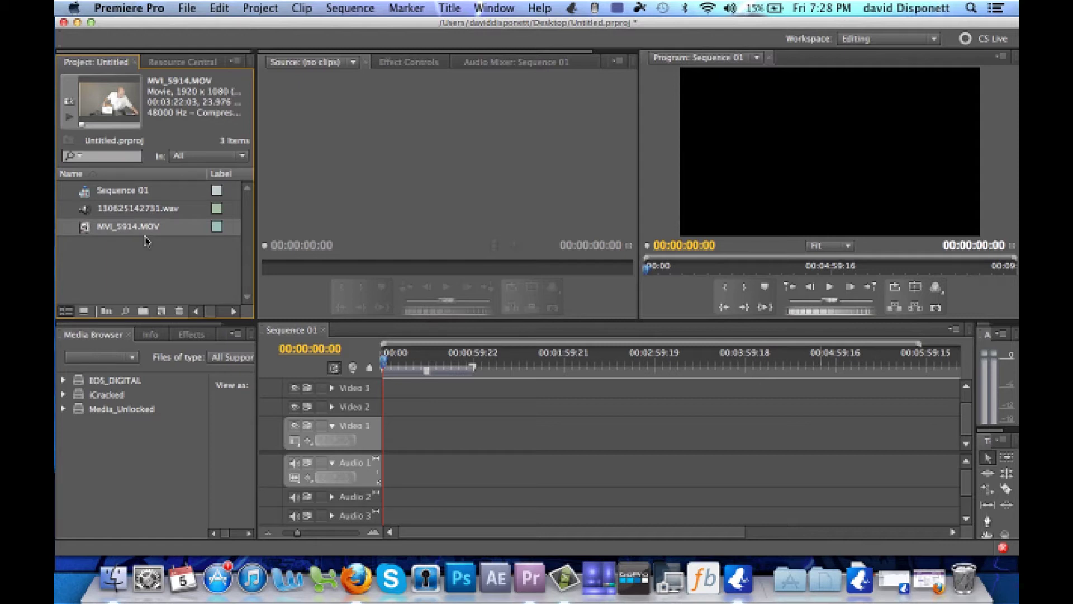
# Preview MVI_5914.MOV, locate the clap and mark the In point at 00:00:19:02.
pyautogui.doubleClick(87, 228)
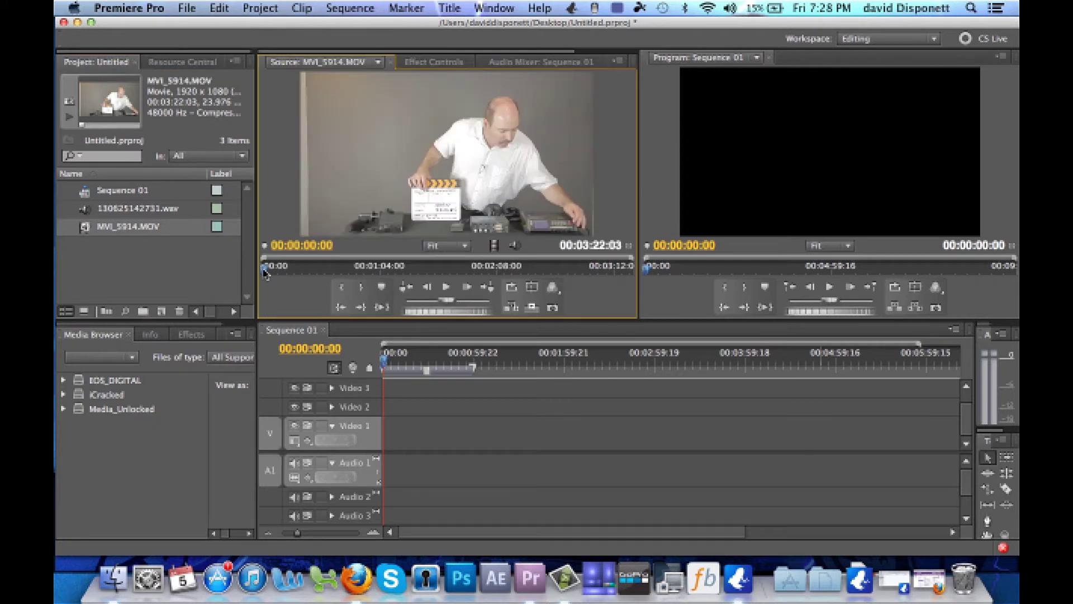
pyautogui.moveTo(265, 273); pyautogui.dragTo(279, 274)
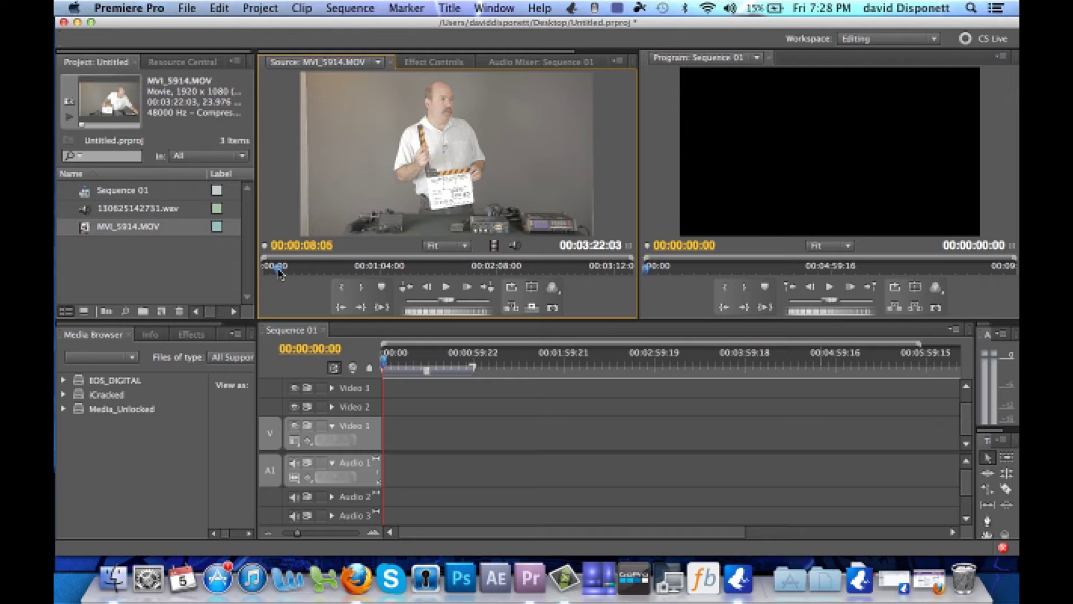
pyautogui.moveTo(278, 270); pyautogui.dragTo(278, 270)
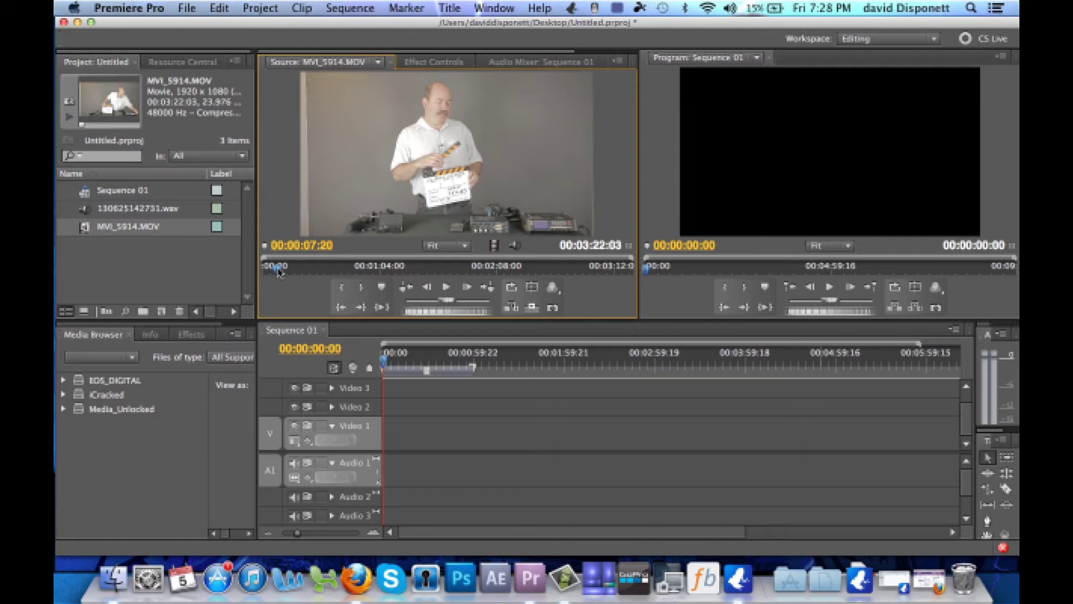
pyautogui.press('space')
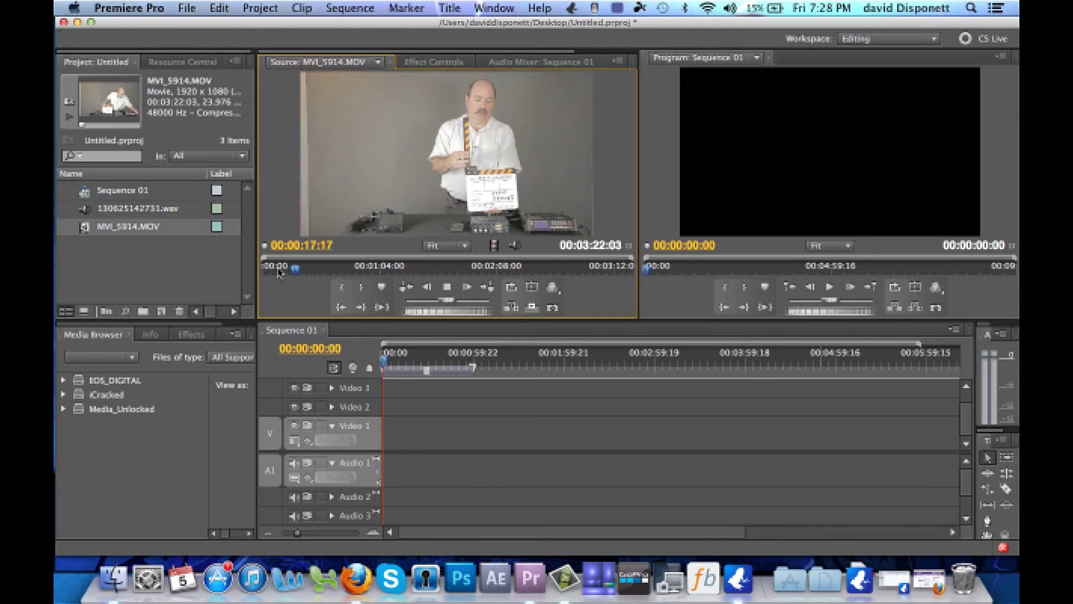
pyautogui.press('space')
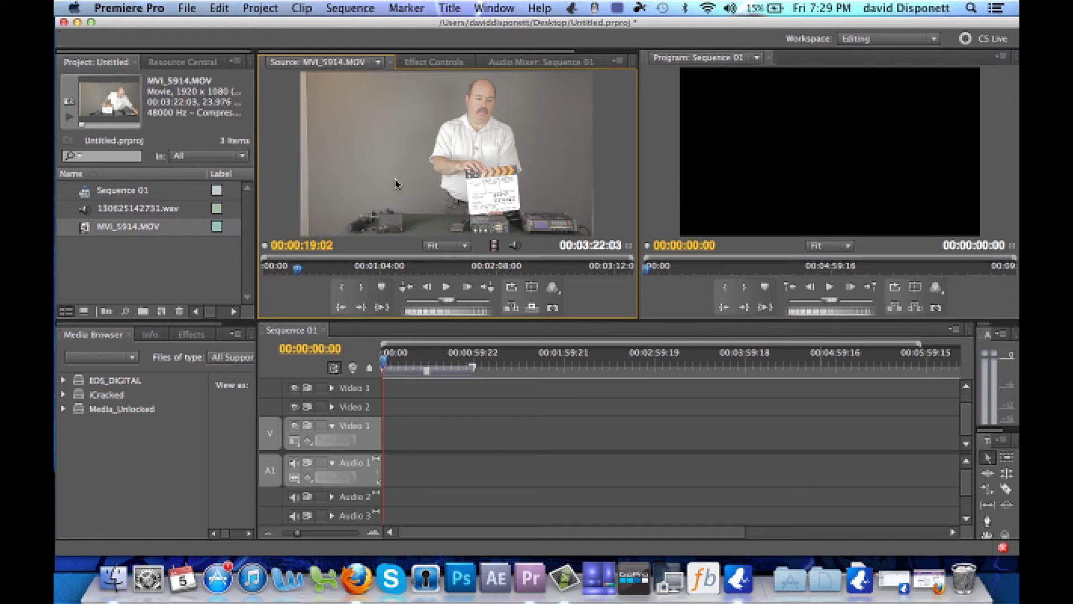
pyautogui.click(342, 287)
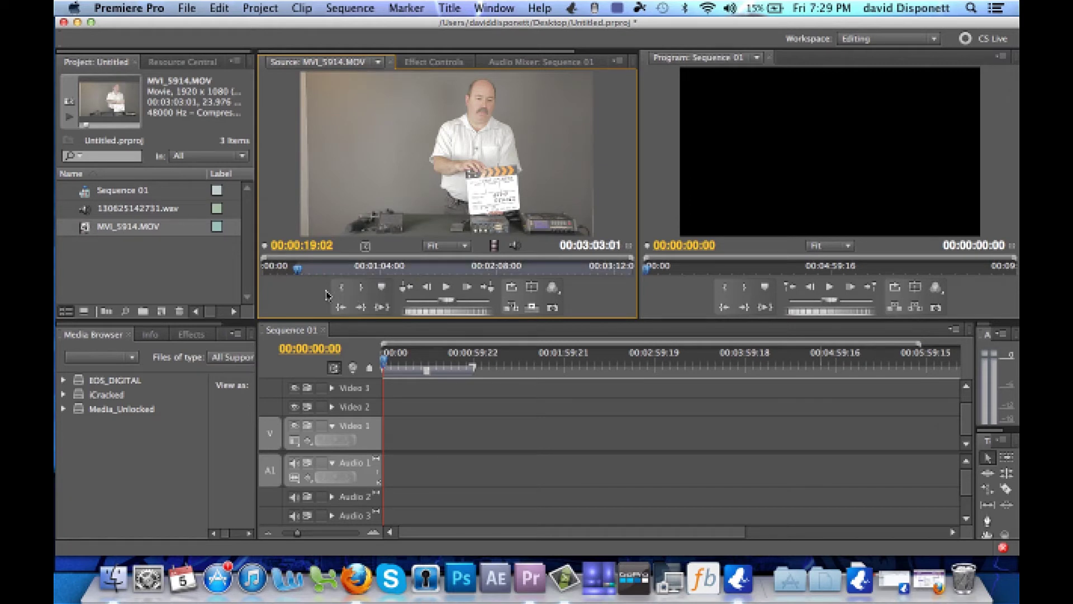
# Mark the camera clip's Out point at 00:00:48:04.
pyautogui.moveTo(300, 274); pyautogui.dragTo(341, 281)
pyautogui.click(358, 268)
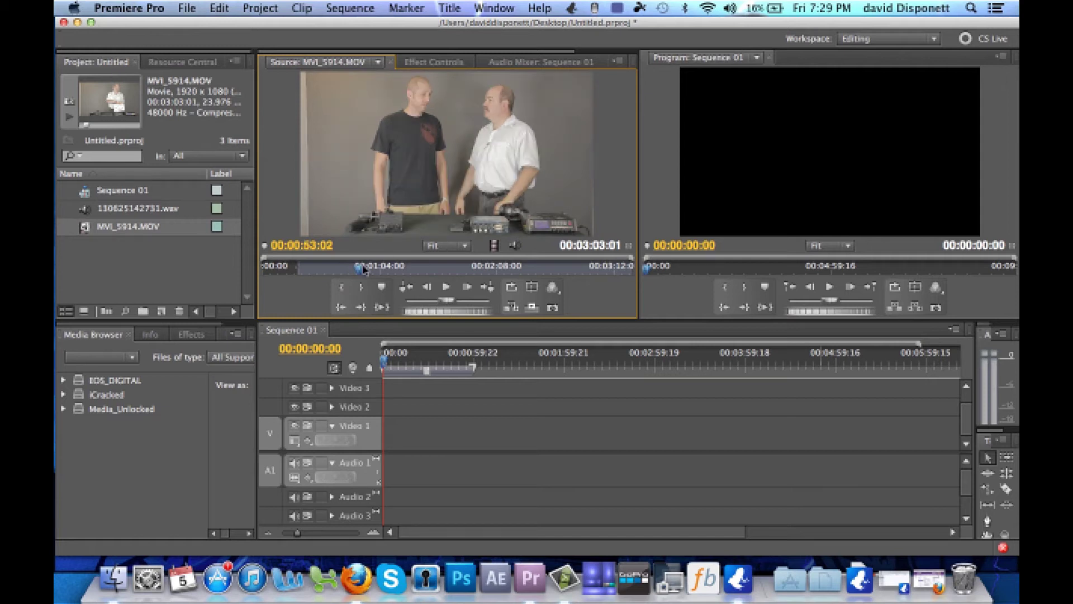
pyautogui.click(356, 270)
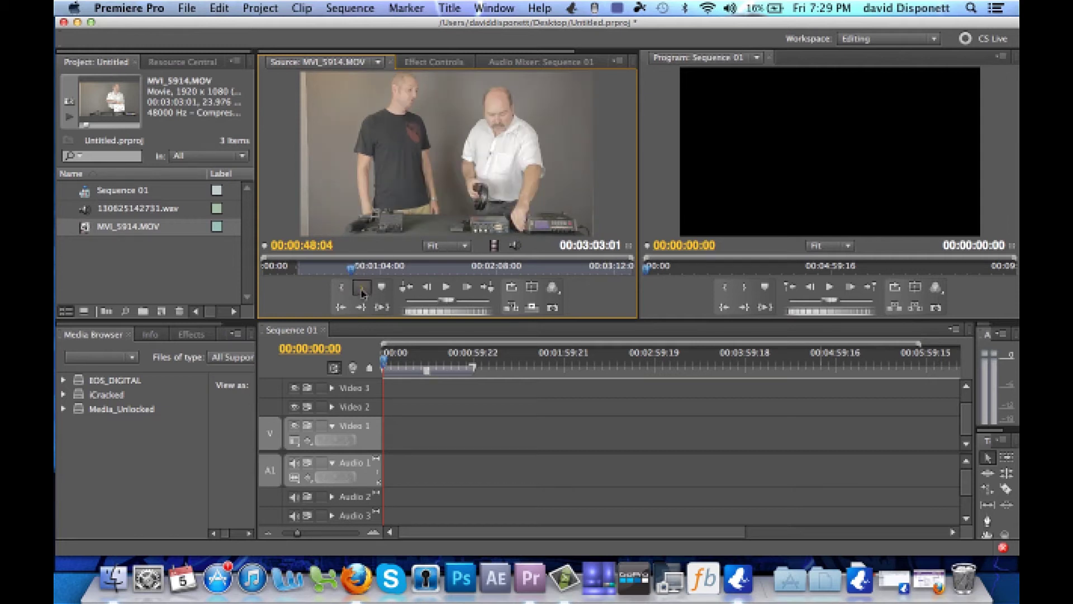
pyautogui.click(361, 287)
# Drop the trimmed camera clip at the sequence start, unlink it and disable its audio.
pyautogui.moveTo(397, 160); pyautogui.dragTo(375, 452)
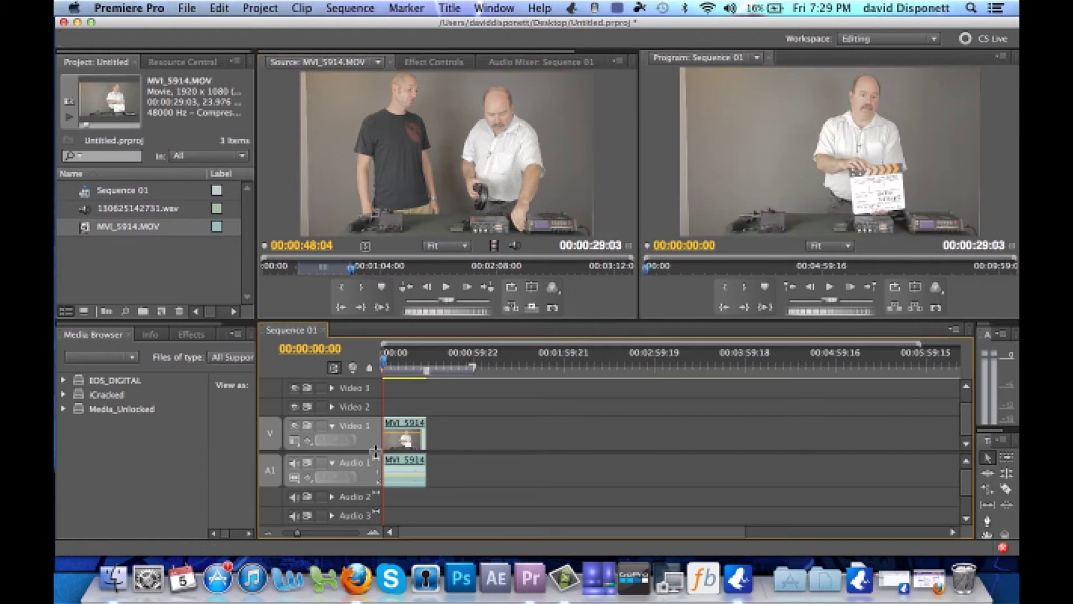
pyautogui.rightClick(410, 470)
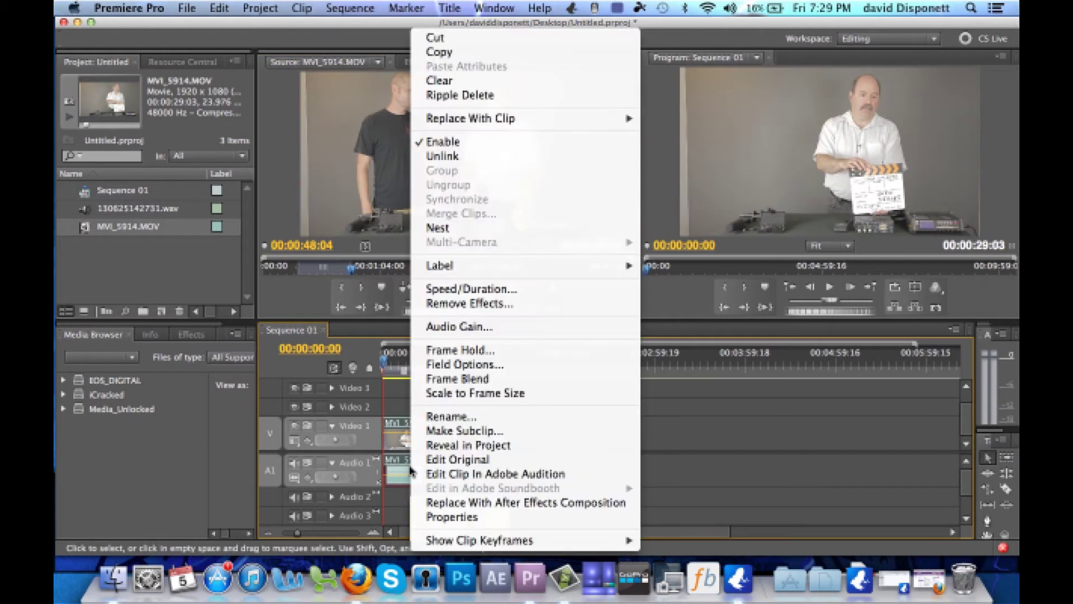
pyautogui.click(482, 162)
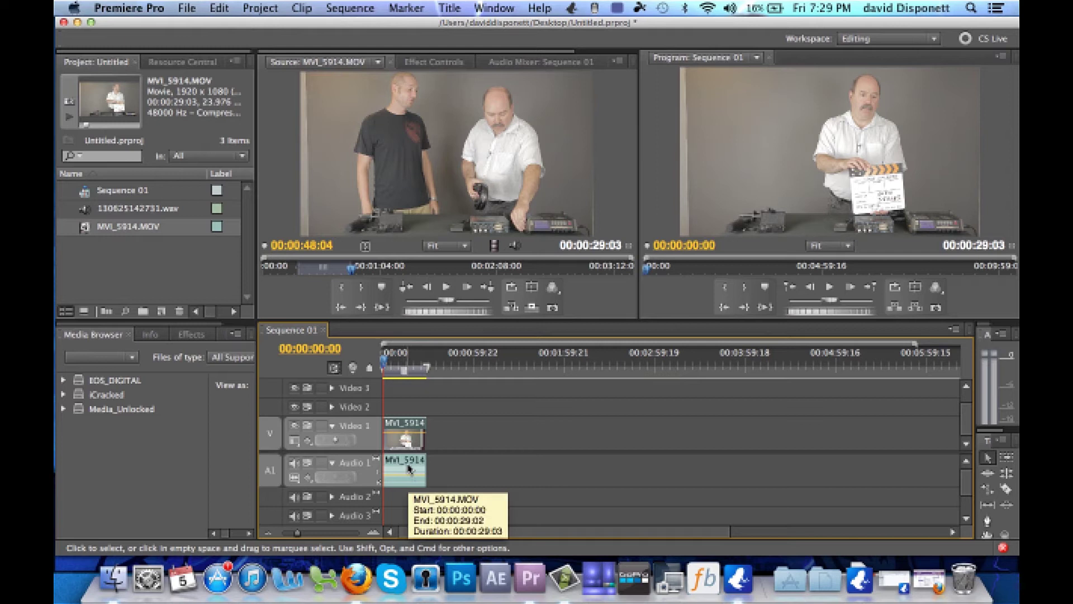
pyautogui.rightClick(409, 469)
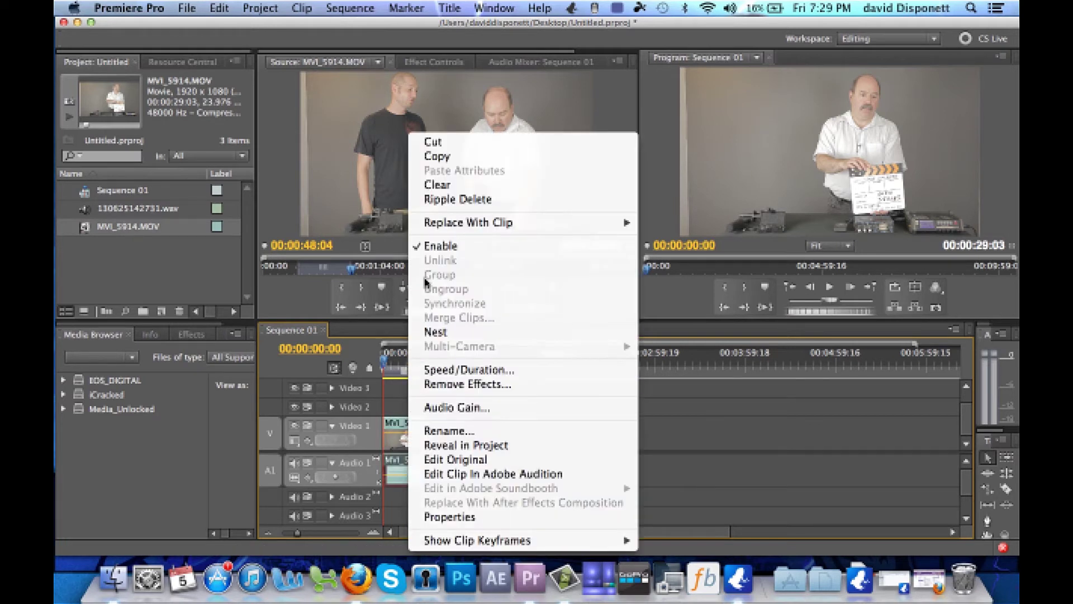
pyautogui.click(433, 246)
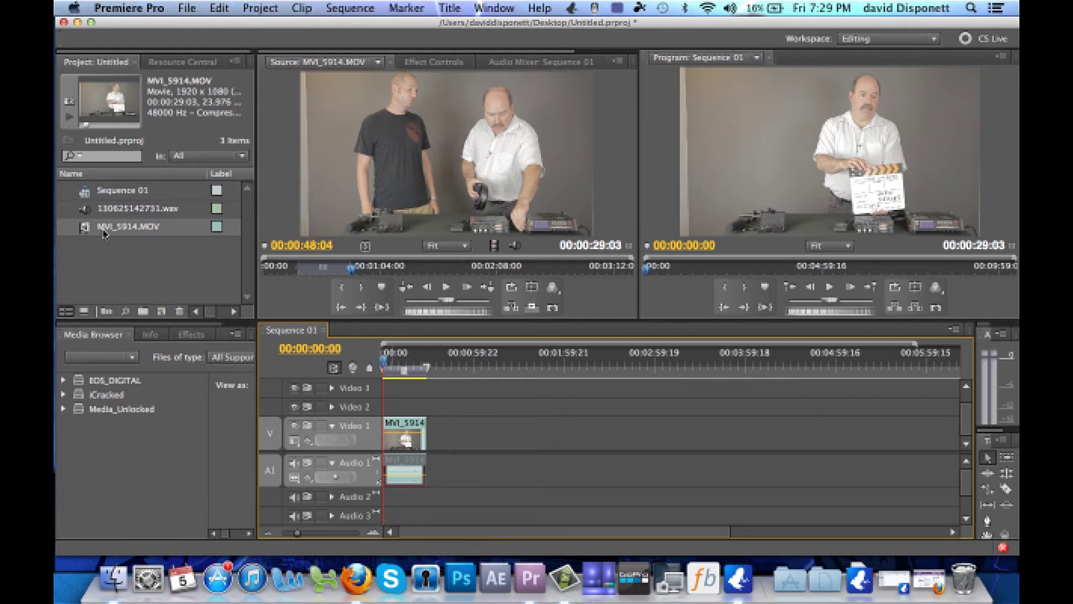
# Mark 130625142731.wav's In at the clap spike and an Out point 00;00;45;05 later.
pyautogui.doubleClick(87, 211)
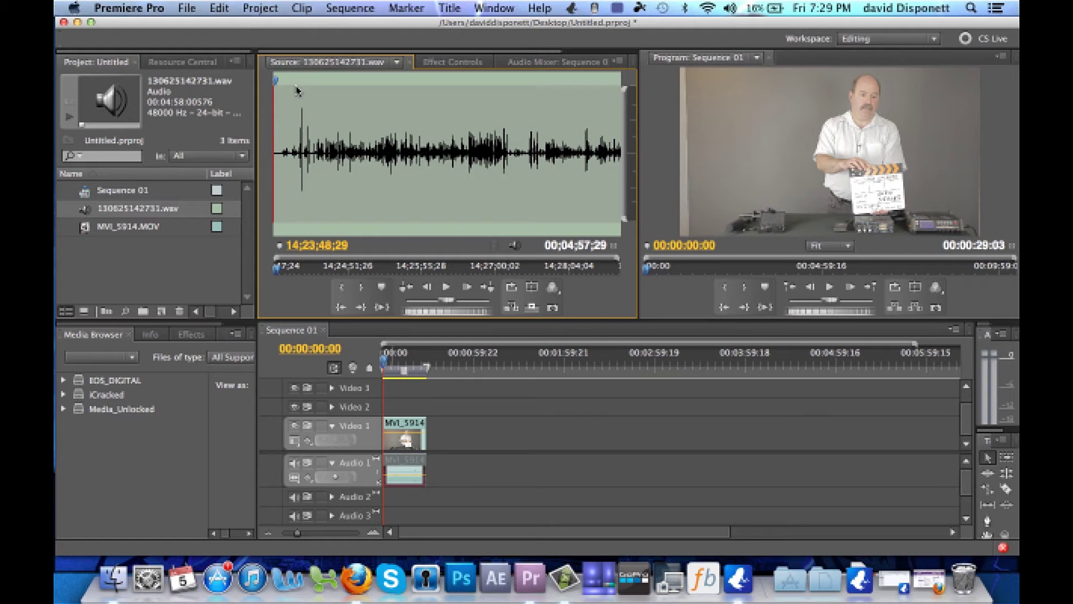
pyautogui.moveTo(277, 83); pyautogui.dragTo(301, 85)
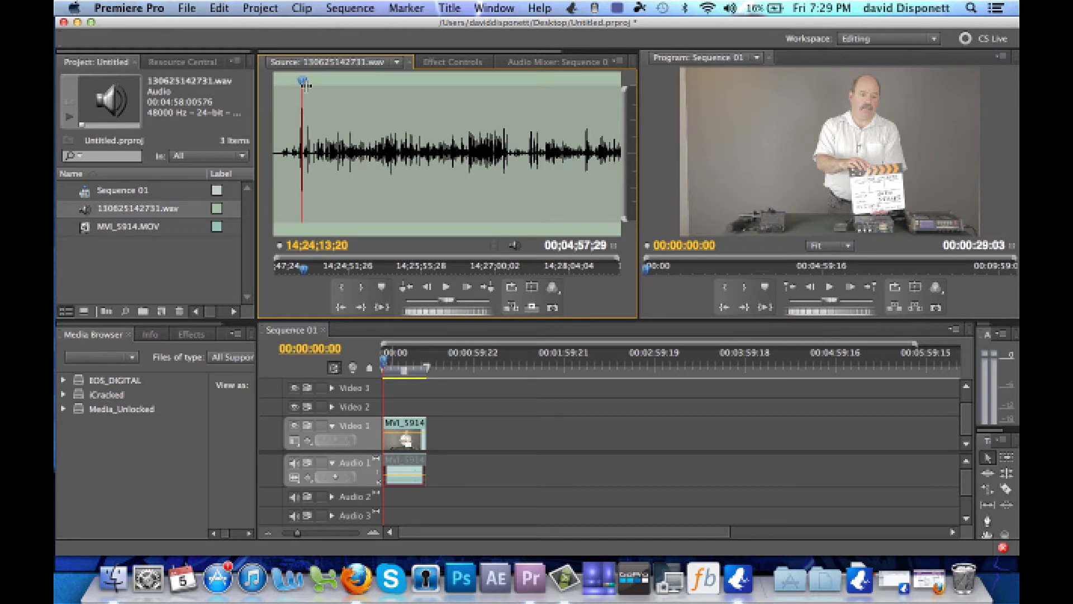
pyautogui.moveTo(302, 84); pyautogui.dragTo(295, 85)
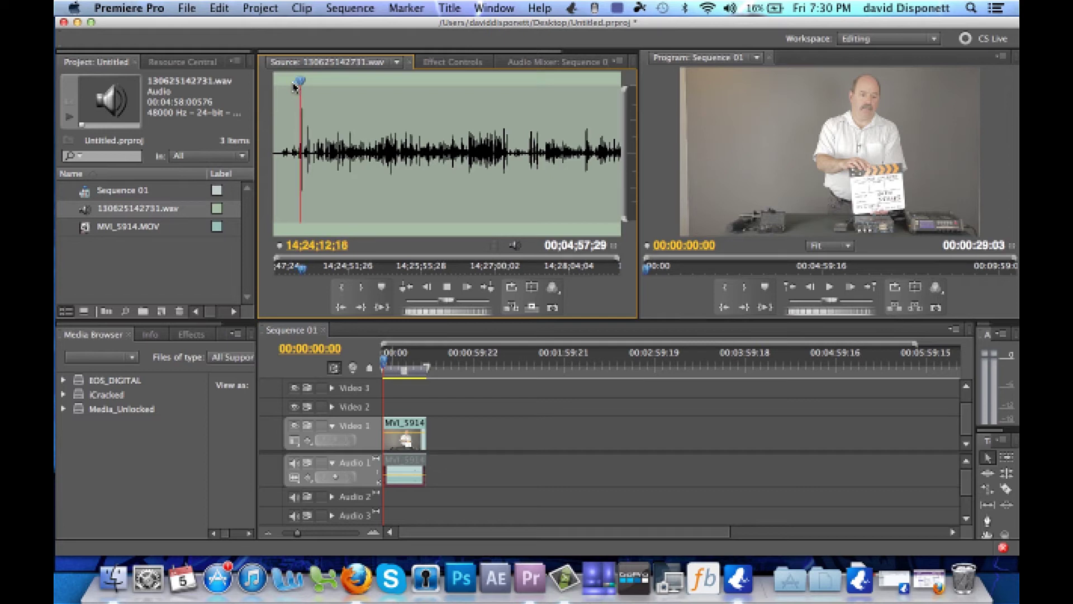
pyautogui.press('space')
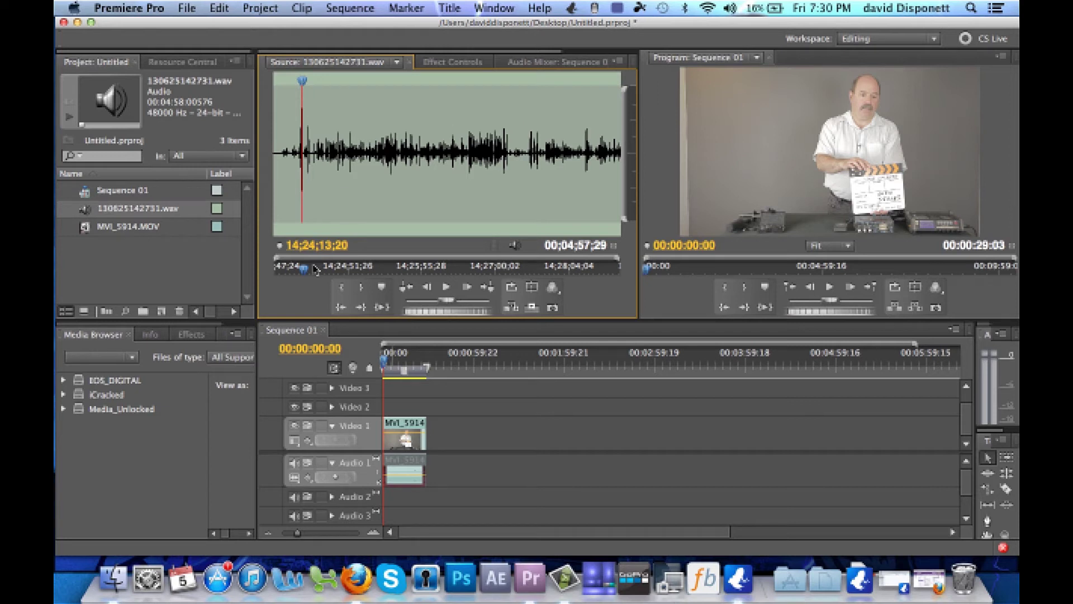
pyautogui.click(339, 288)
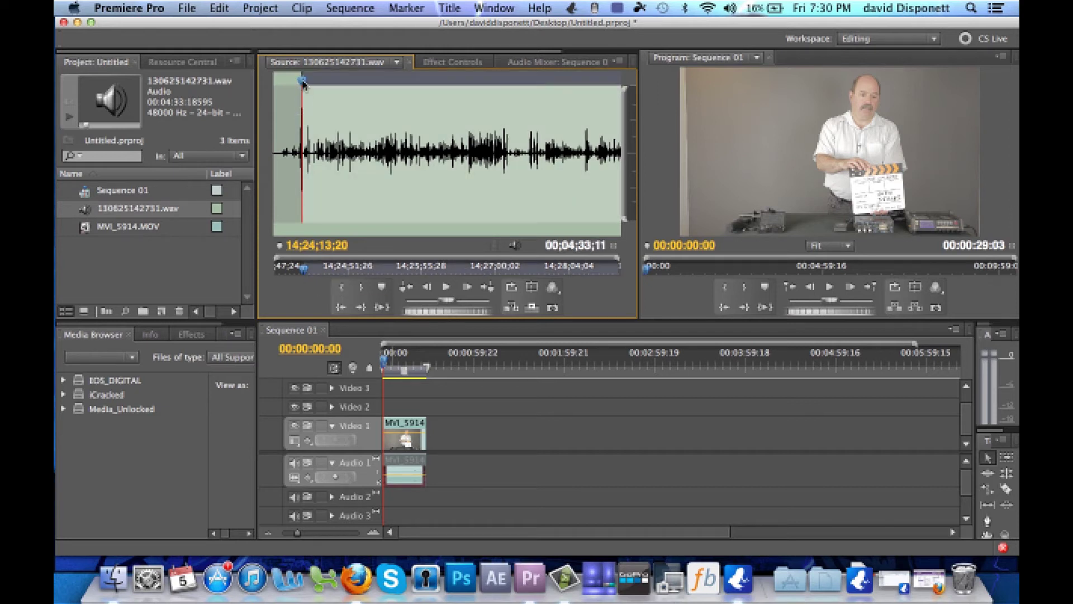
pyautogui.moveTo(303, 81); pyautogui.dragTo(354, 91)
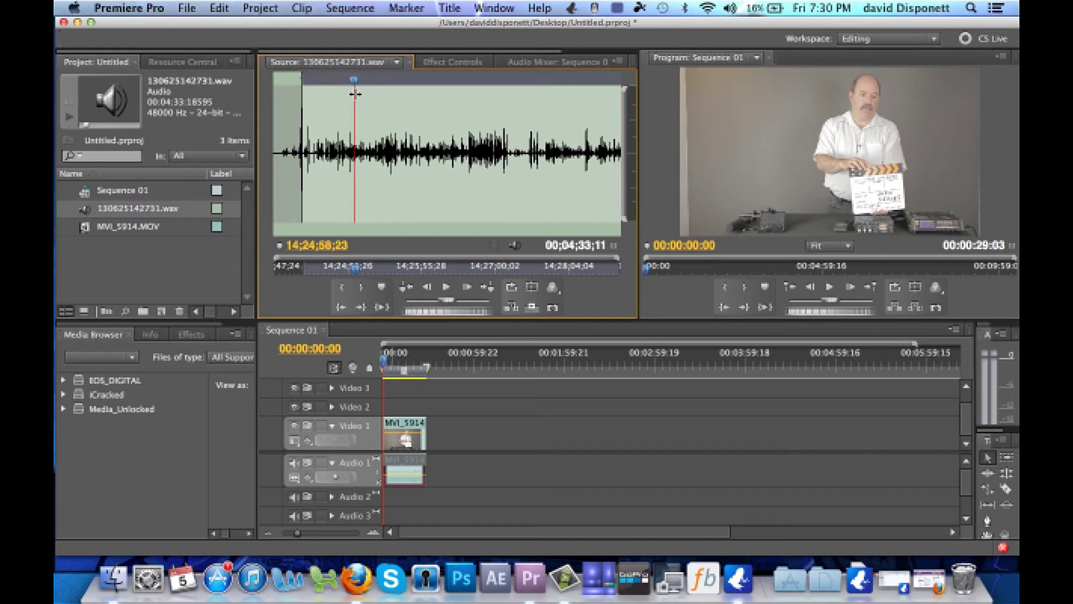
pyautogui.click(361, 306)
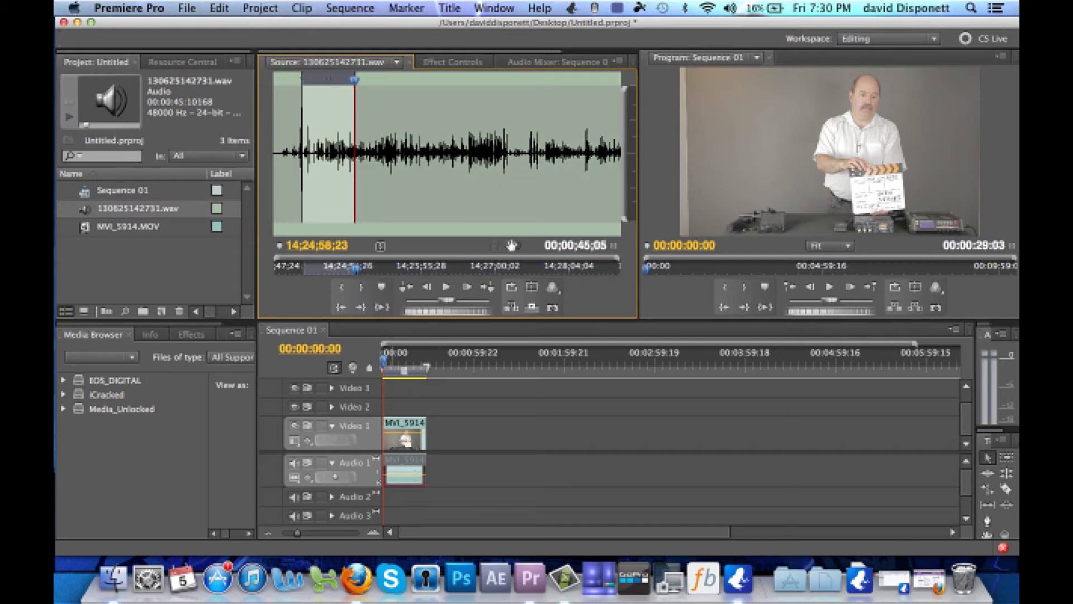
# Drop only the trimmed WAV audio at 00:00:00:00, on Audio 4 beneath the camera clip.
pyautogui.moveTo(515, 246); pyautogui.dragTo(390, 514)
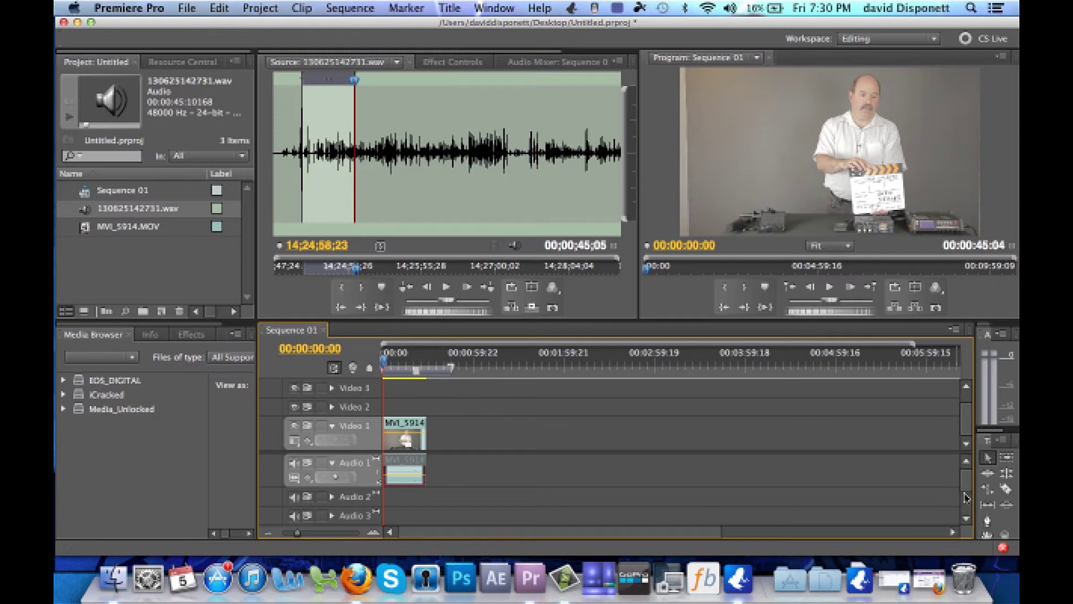
pyautogui.scroll(-2, 967, 499)
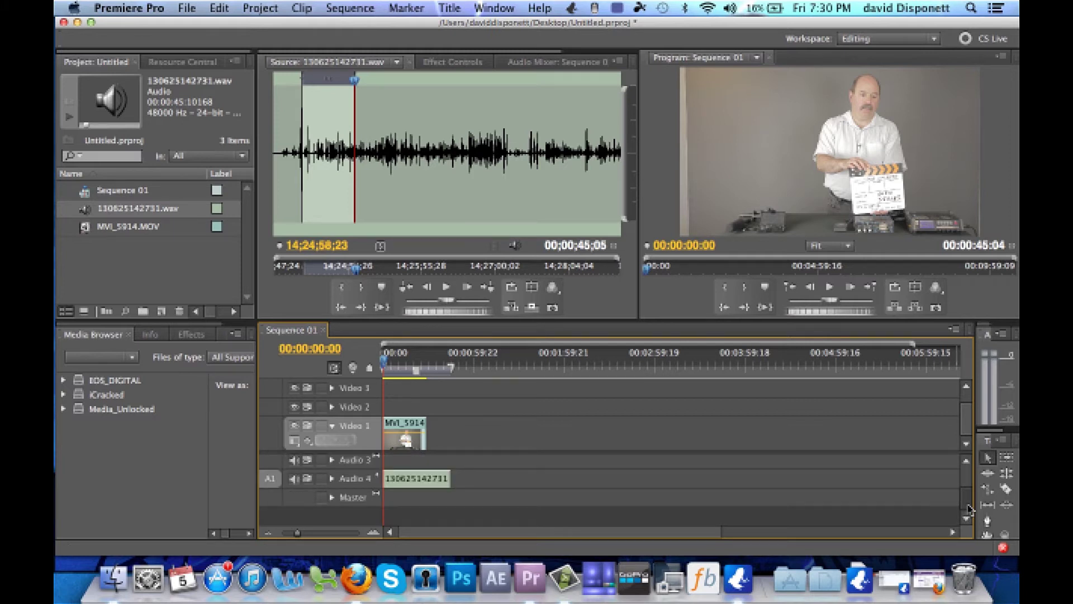
pyautogui.moveTo(424, 511); pyautogui.dragTo(419, 481)
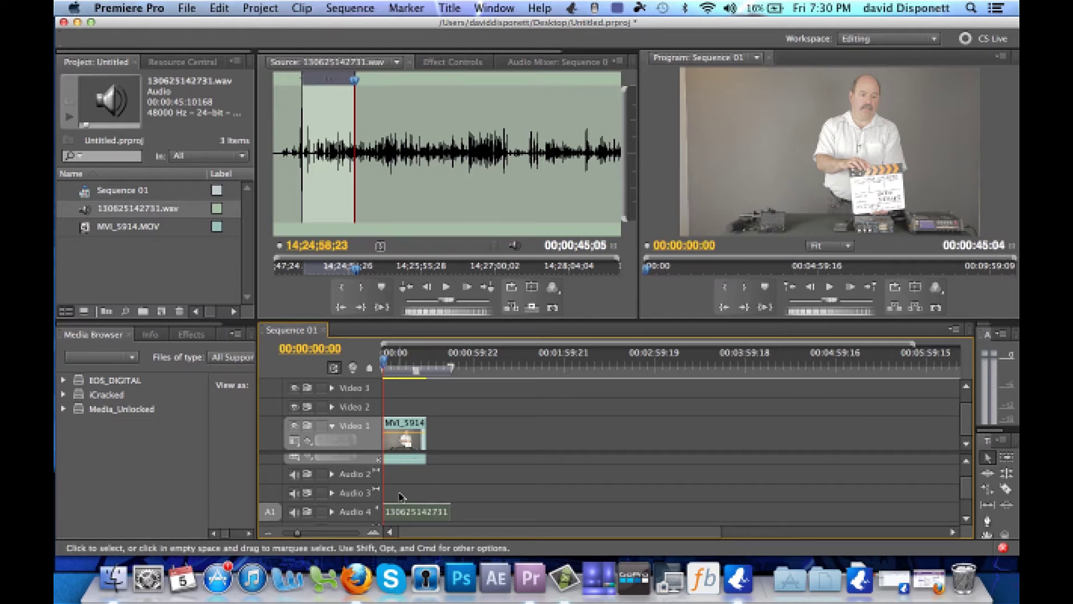
pyautogui.moveTo(402, 512); pyautogui.dragTo(396, 481)
pyautogui.moveTo(410, 515)
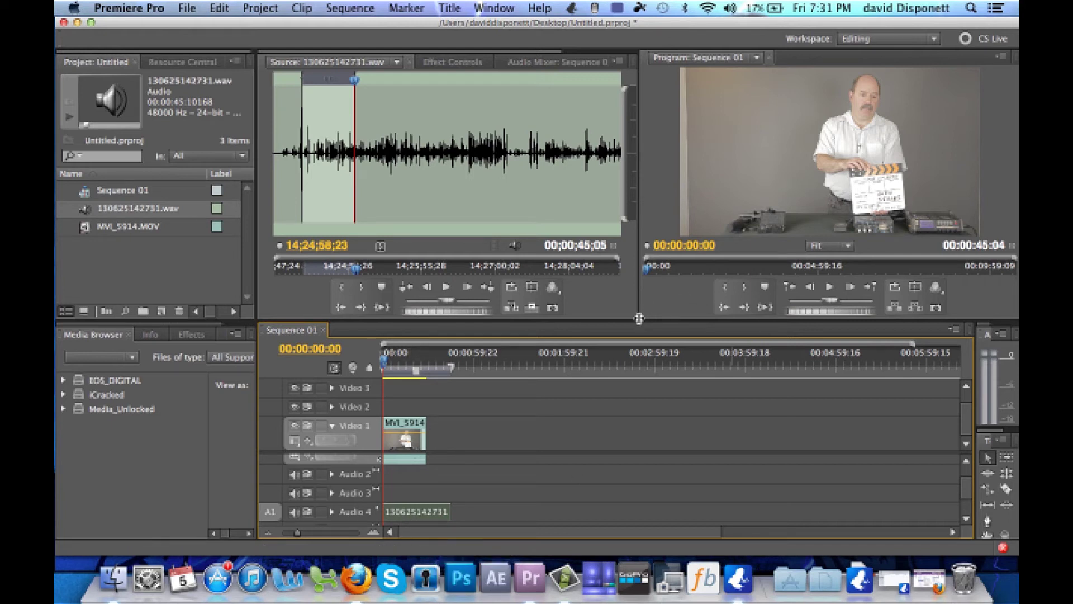
# Enlarge the Program monitor and play Sequence 01 from the start.
pyautogui.moveTo(637, 318); pyautogui.dragTo(259, 489)
pyautogui.press('space')
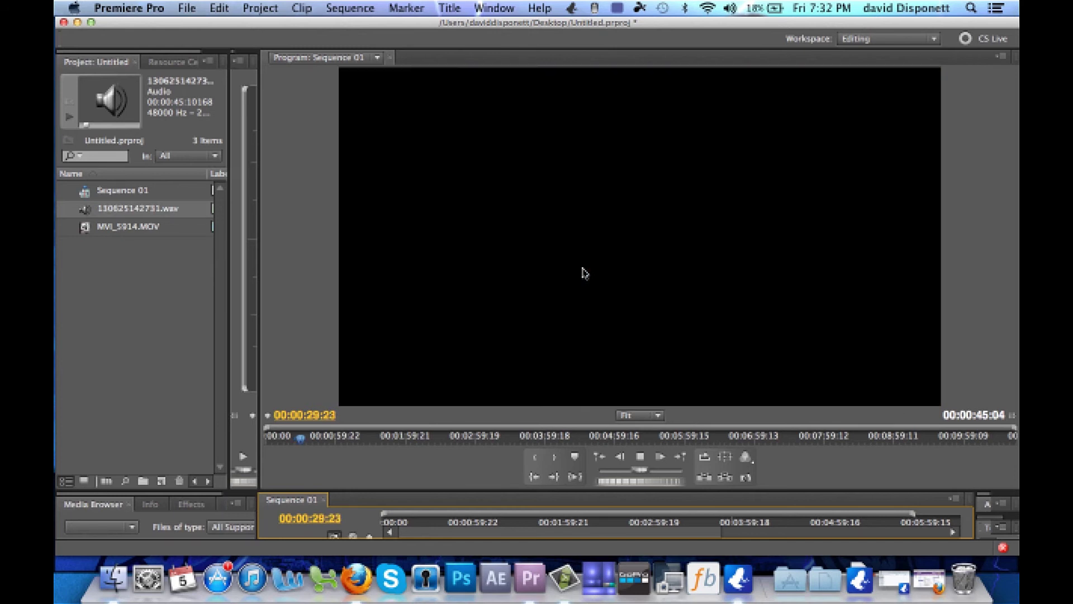
# Stop playback at 00:00:31:16, past the end of the camera footage.
pyautogui.press('space')
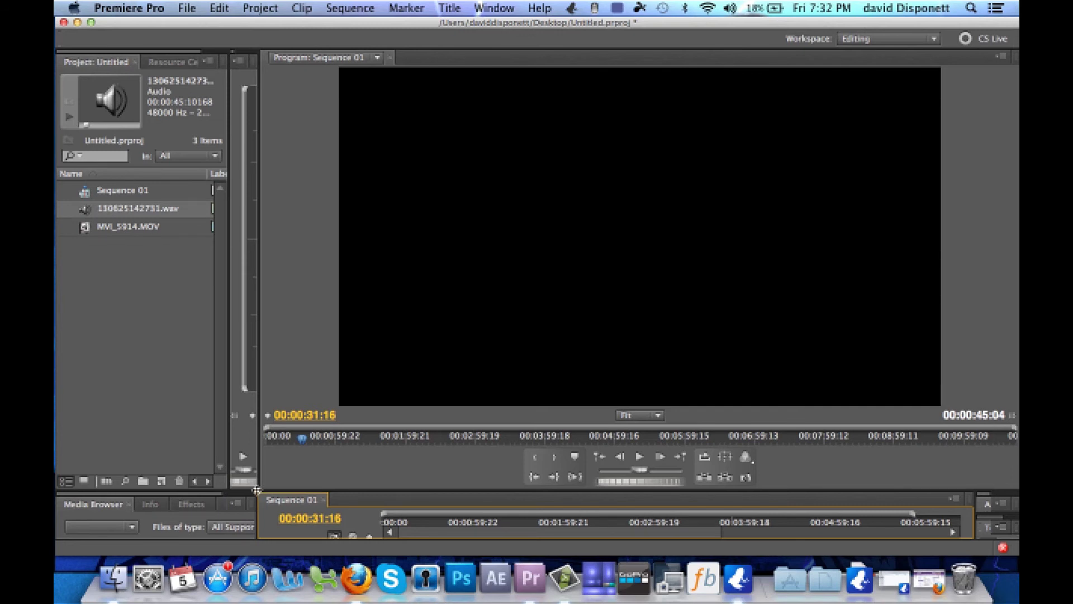
# Restore the timeline view and drag MVI_5914.MOV's right edge out about 16 seconds.
pyautogui.moveTo(259, 489); pyautogui.dragTo(416, 260)
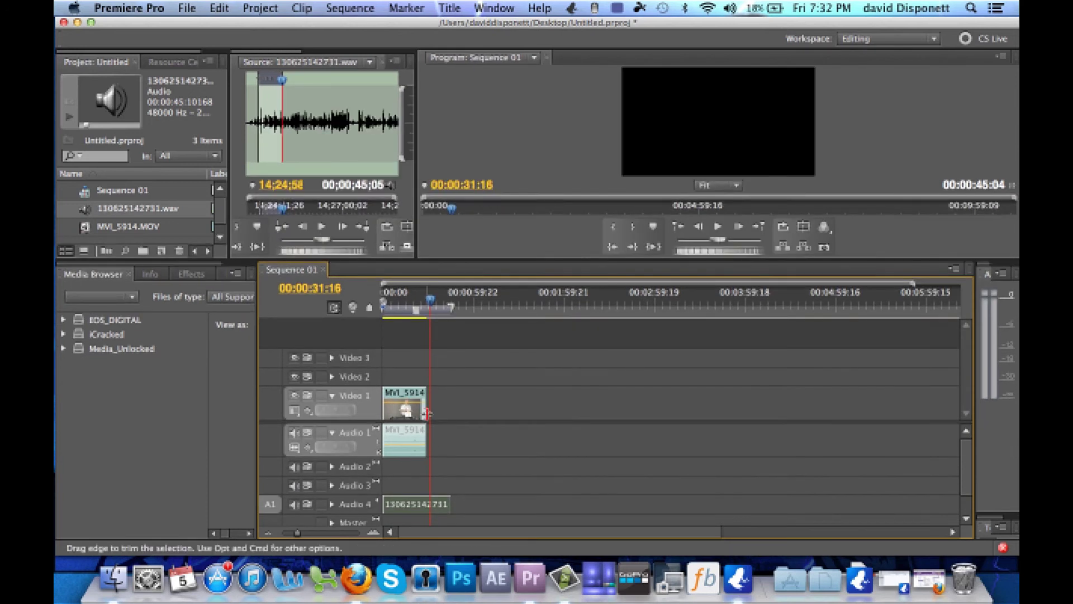
pyautogui.moveTo(426, 414); pyautogui.dragTo(449, 413)
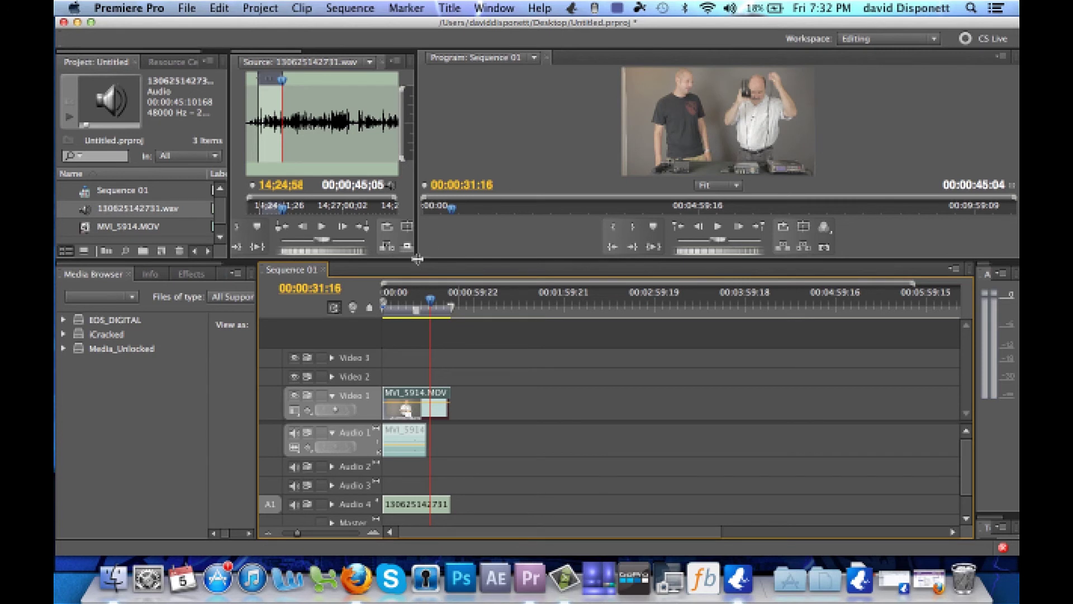
pyautogui.click(492, 138)
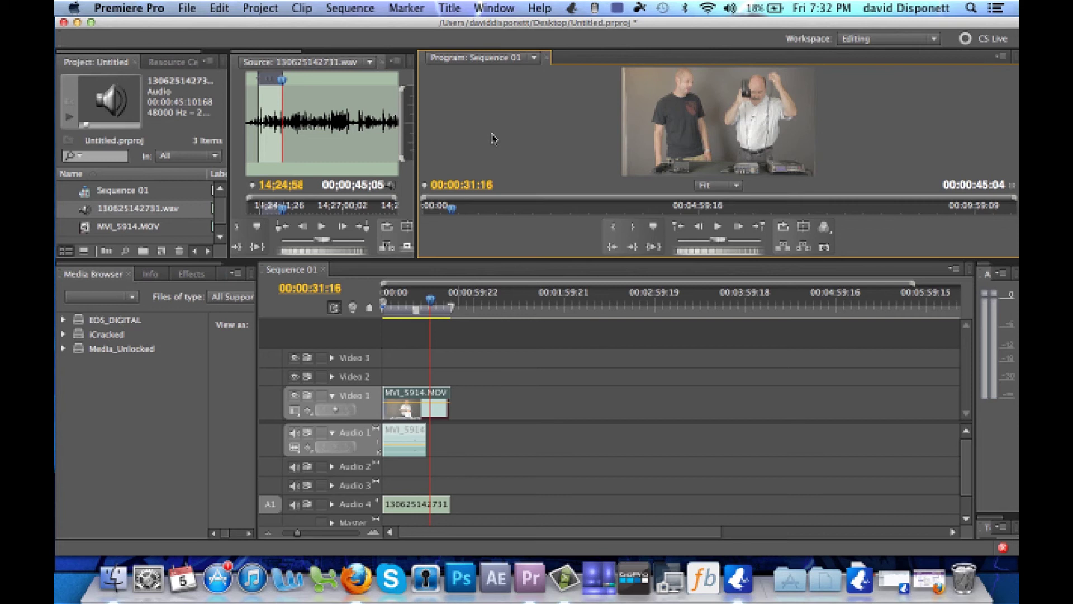
# Maximize the Program monitor and play the extended footage, stopping at 00:00:43:15.
pyautogui.press('`')
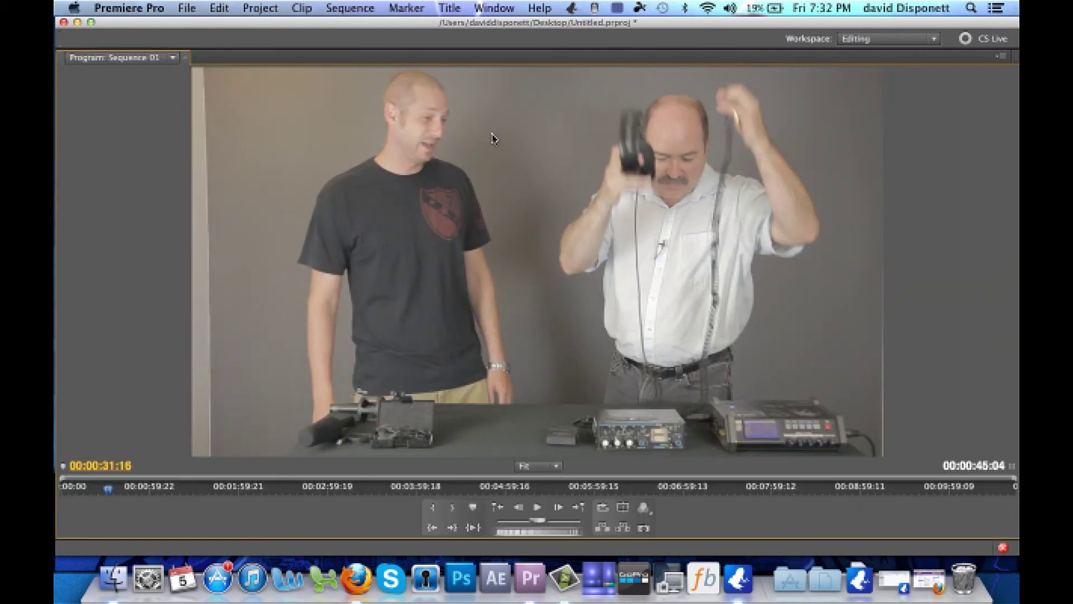
pyautogui.press('space')
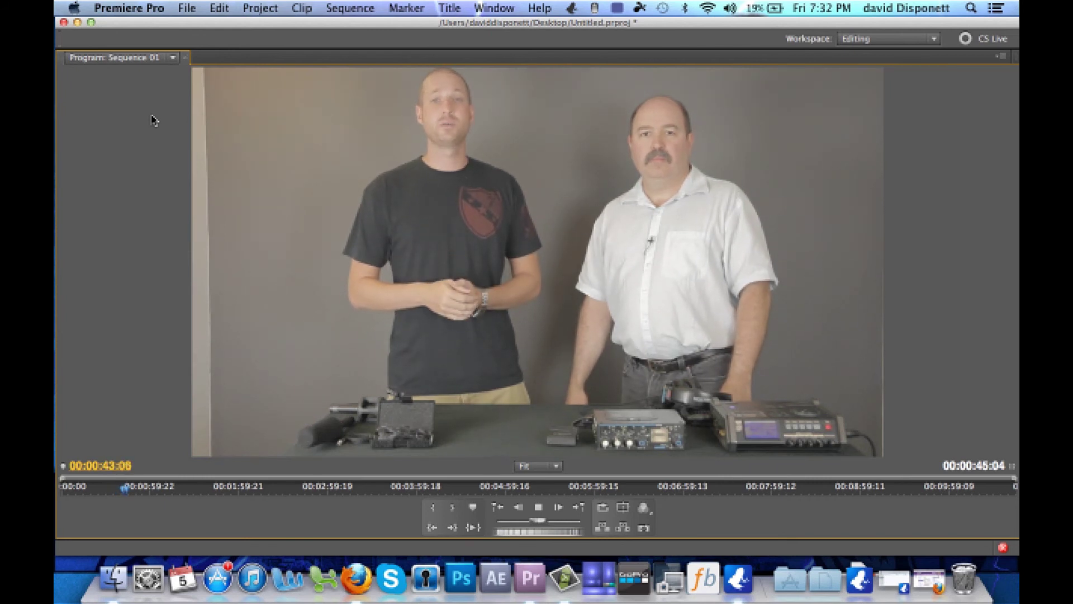
pyautogui.press('space')
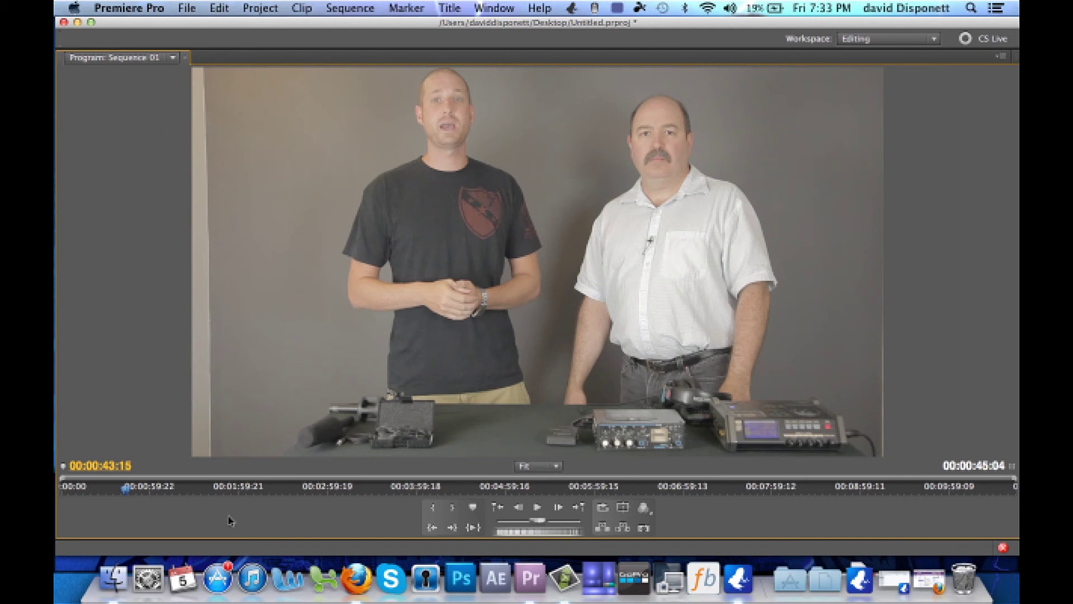
# Restore the layout and extend both MVI_5914.MOV and the WAV to end at 00:02:49:13.
pyautogui.press('`')
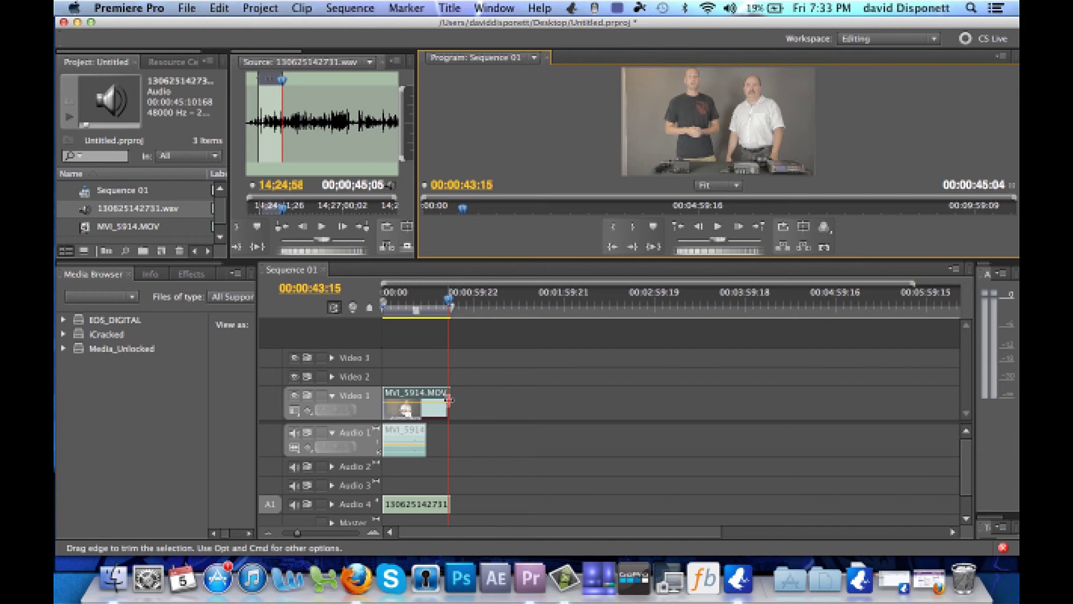
pyautogui.moveTo(449, 400); pyautogui.dragTo(637, 402)
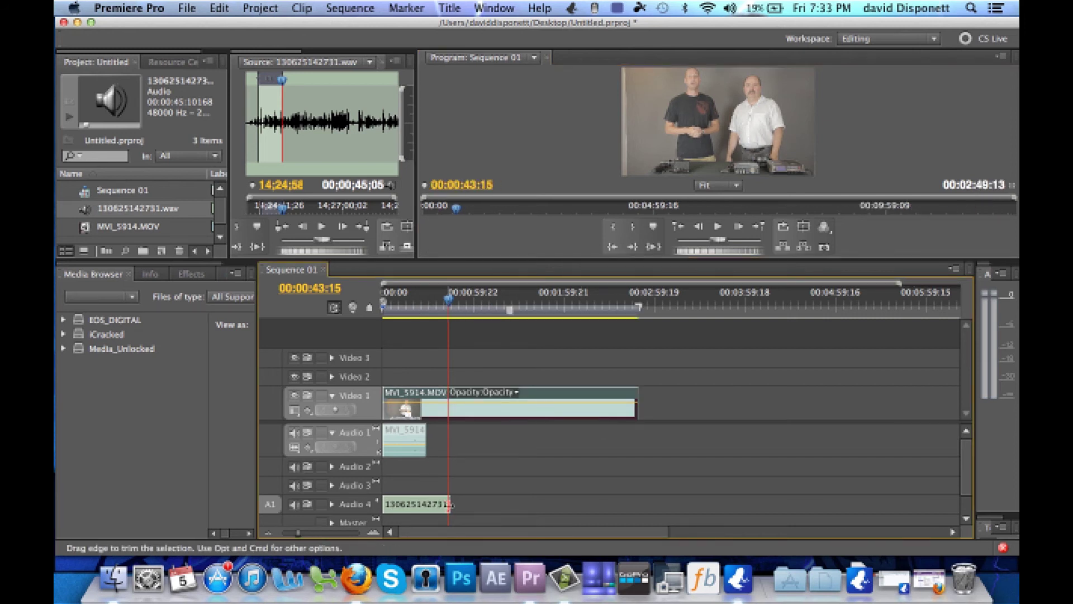
pyautogui.moveTo(450, 504); pyautogui.dragTo(638, 506)
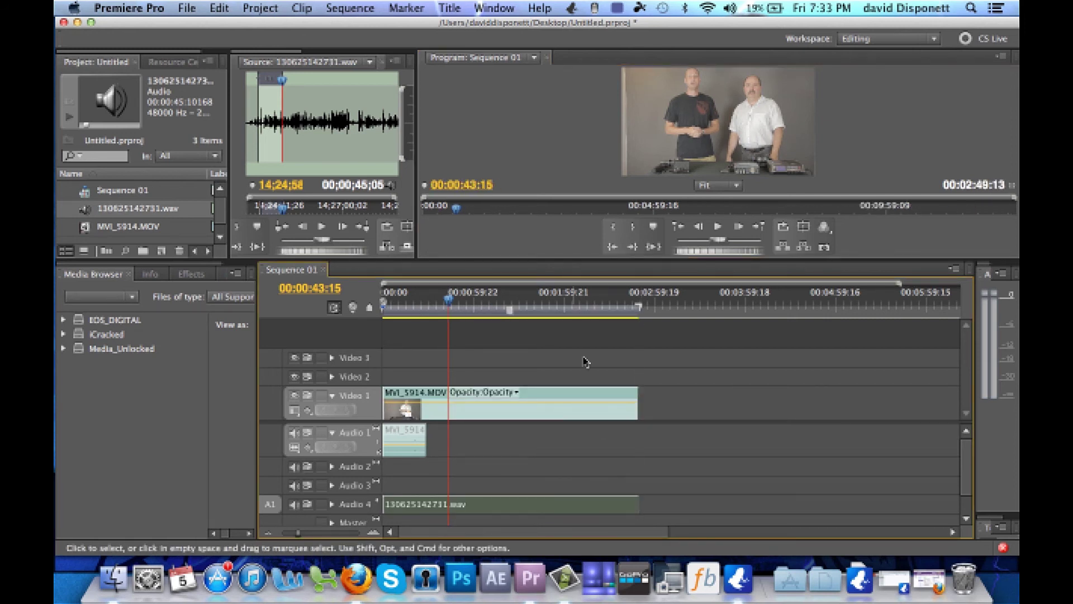
# Scrub the time ruler through 00:01:40:22 and 00:02:09:09 to near the sequence end.
pyautogui.click(535, 309)
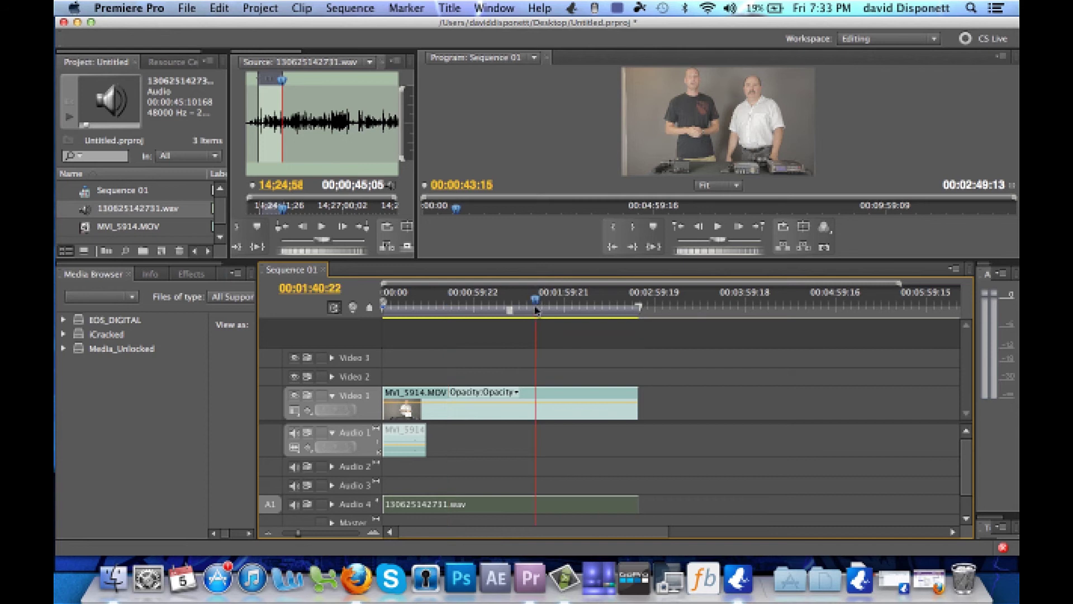
pyautogui.click(578, 309)
pyautogui.moveTo(581, 309); pyautogui.dragTo(622, 321)
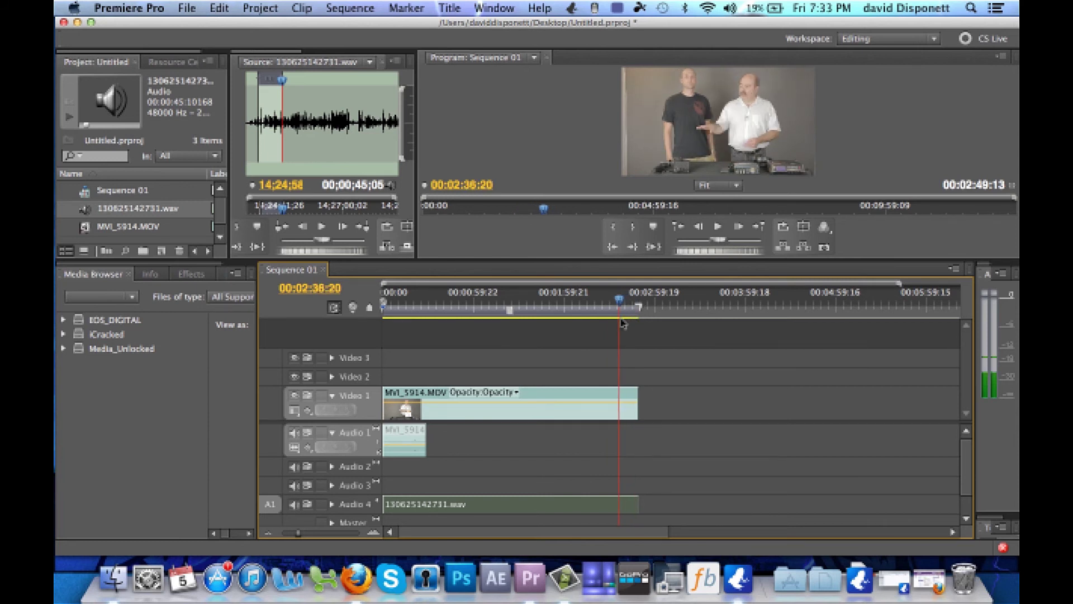
# Play Sequence 01 in an enlarged Program monitor from the beginning, checking the footage and audio together.
pyautogui.press('`')
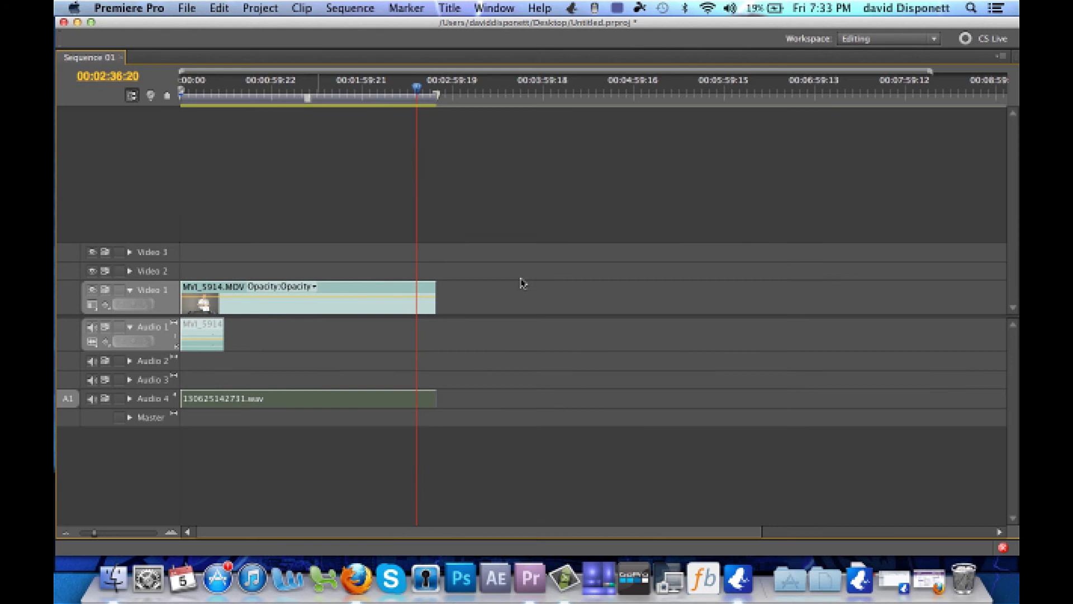
pyautogui.press('`')
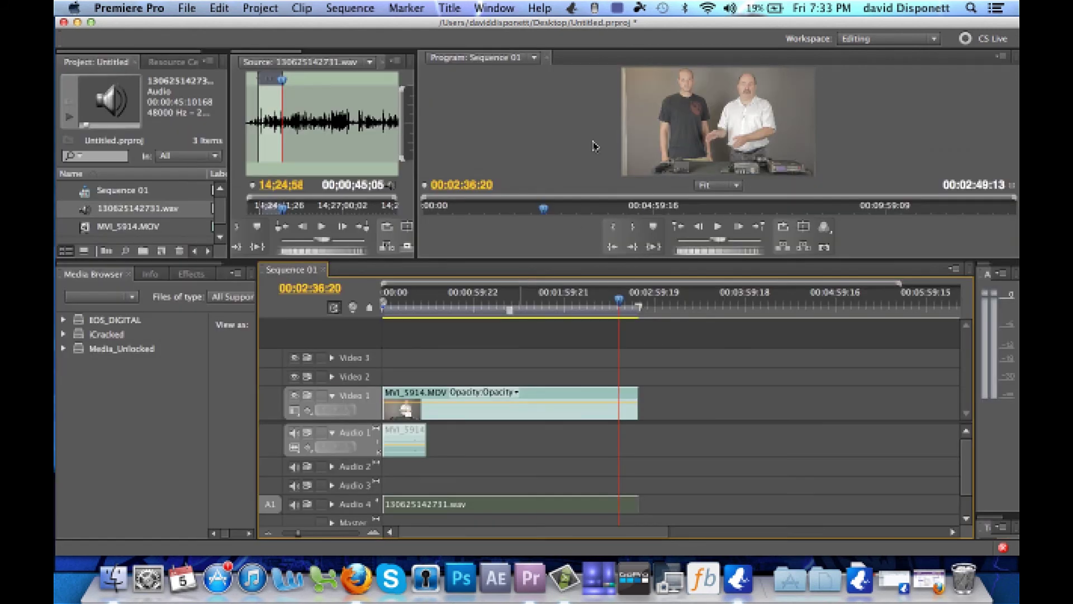
pyautogui.press('`')
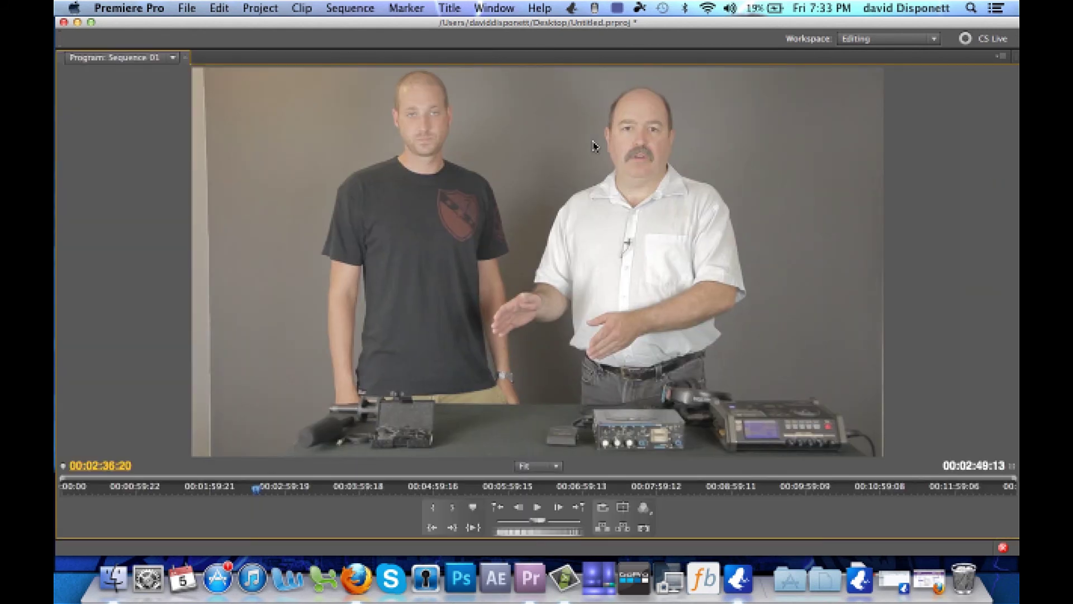
pyautogui.click(538, 507)
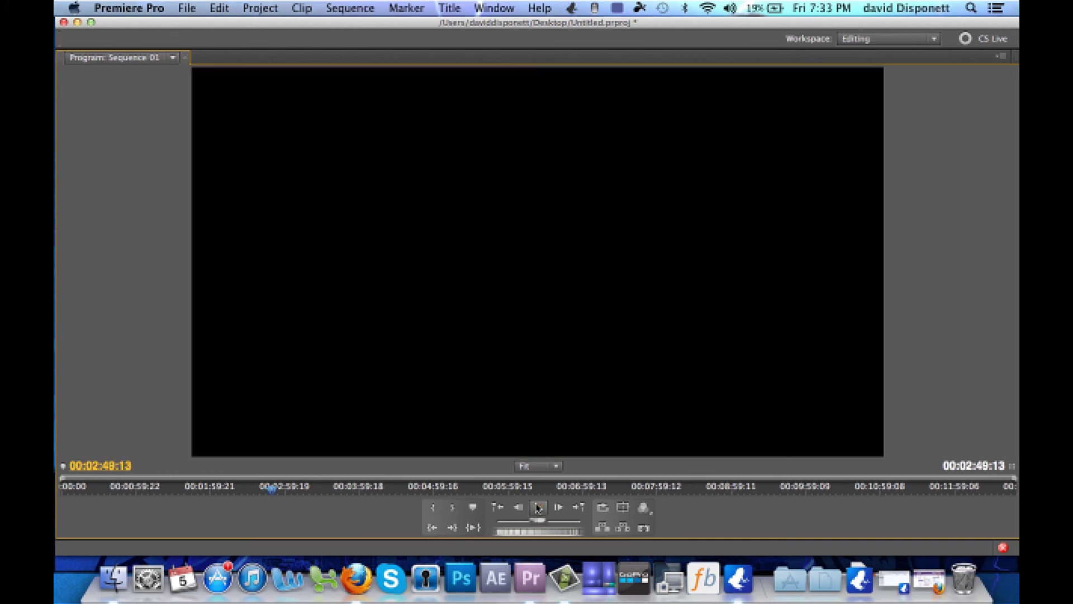
pyautogui.click(538, 508)
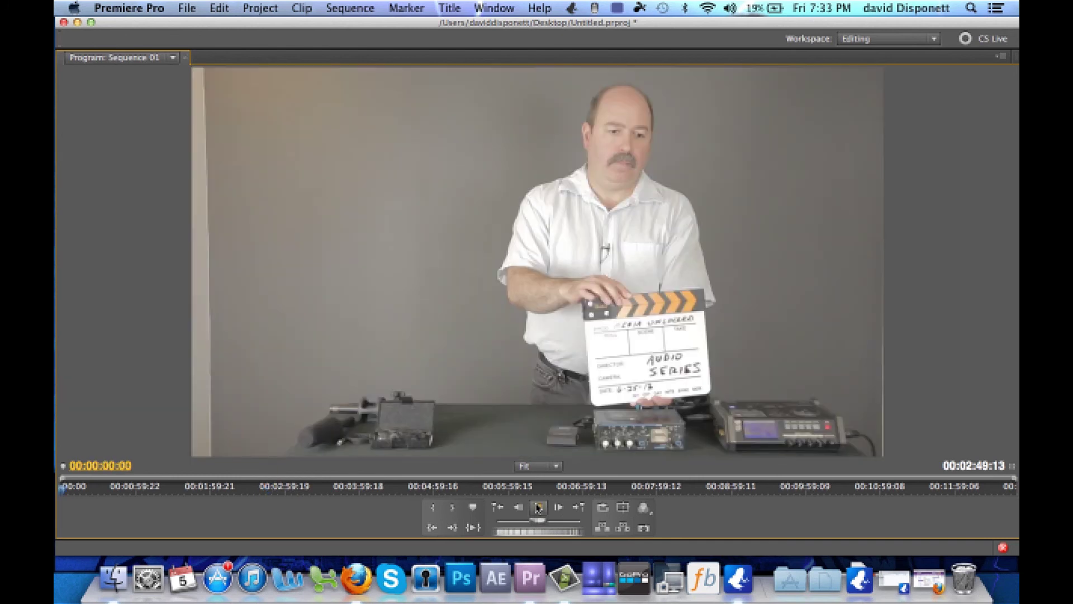
pyautogui.press('`')
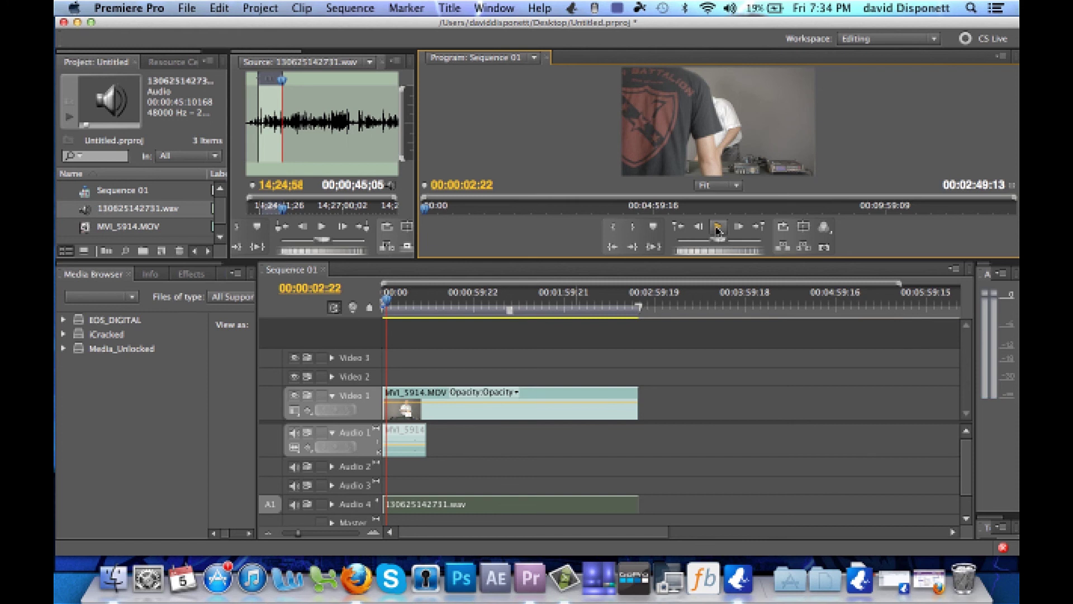
# Move the WAV source preview to 14;27;18 and inspect its waveform enlarged.
pyautogui.click(353, 114)
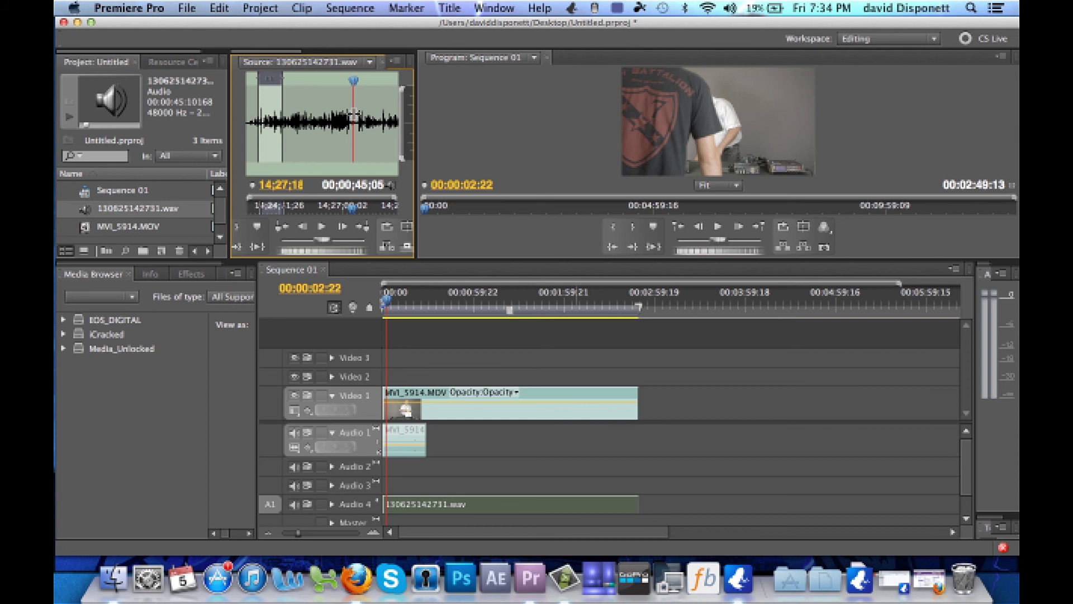
pyautogui.press('`')
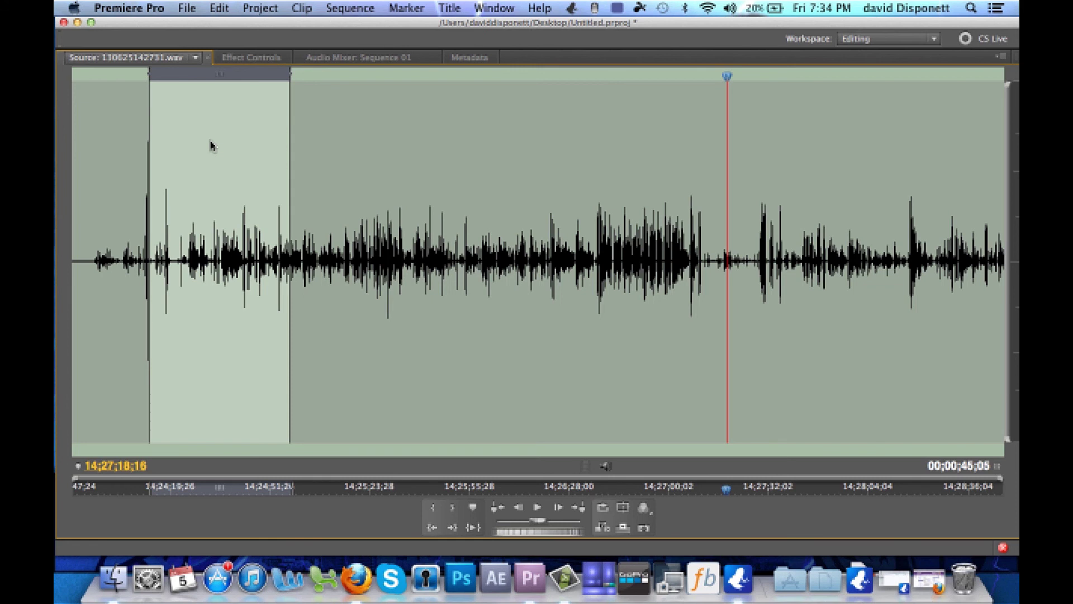
pyautogui.press('`')
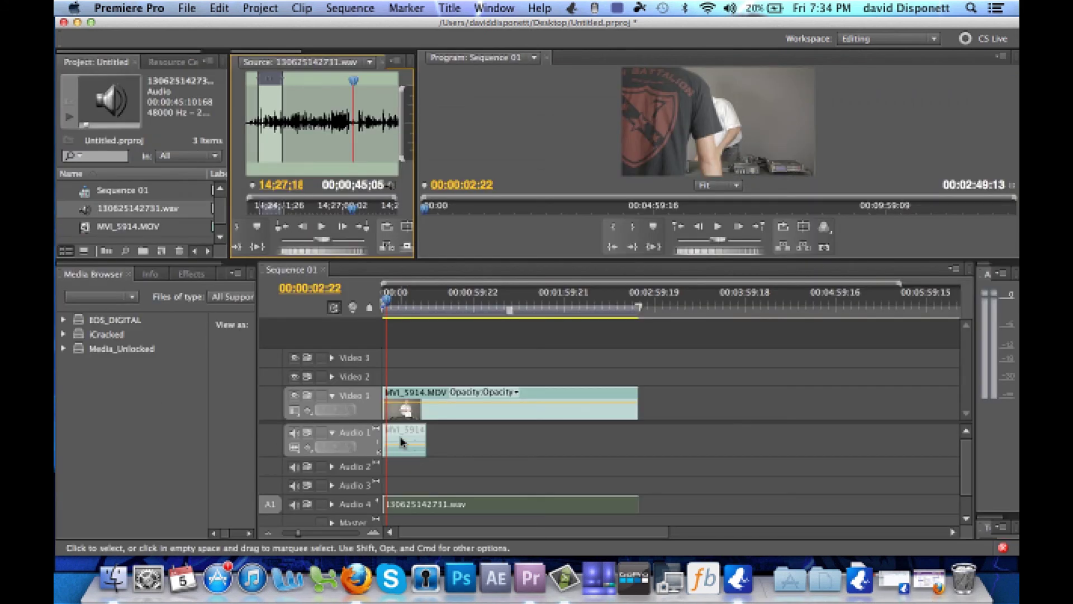
# Load the camera clip's Audio 1 track enlarged and play it from 00:00:21:10 to 00:00:28:03.
pyautogui.doubleClick(401, 441)
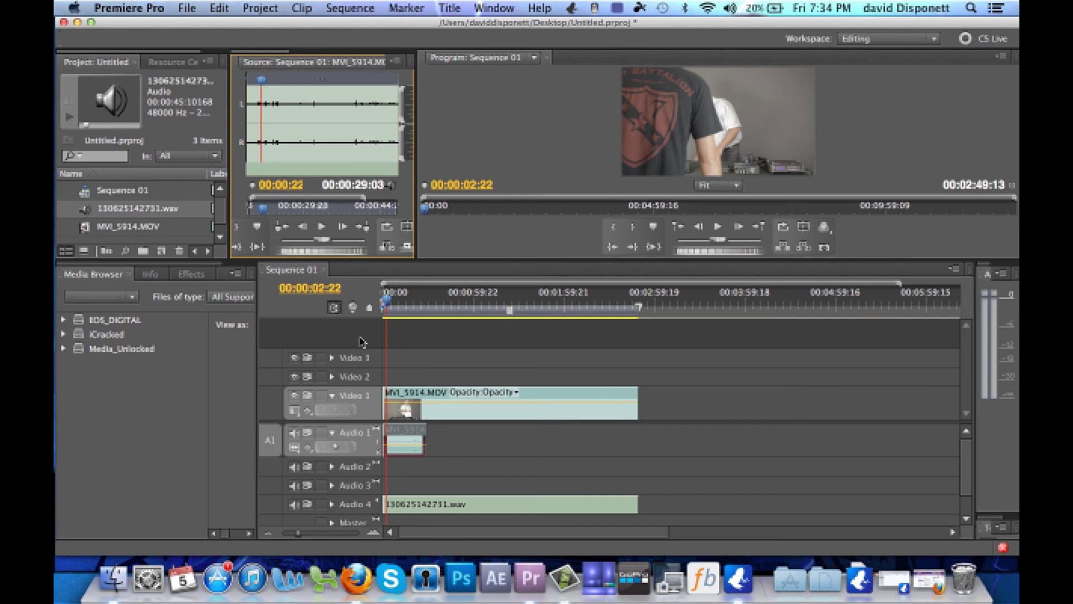
pyautogui.press('`')
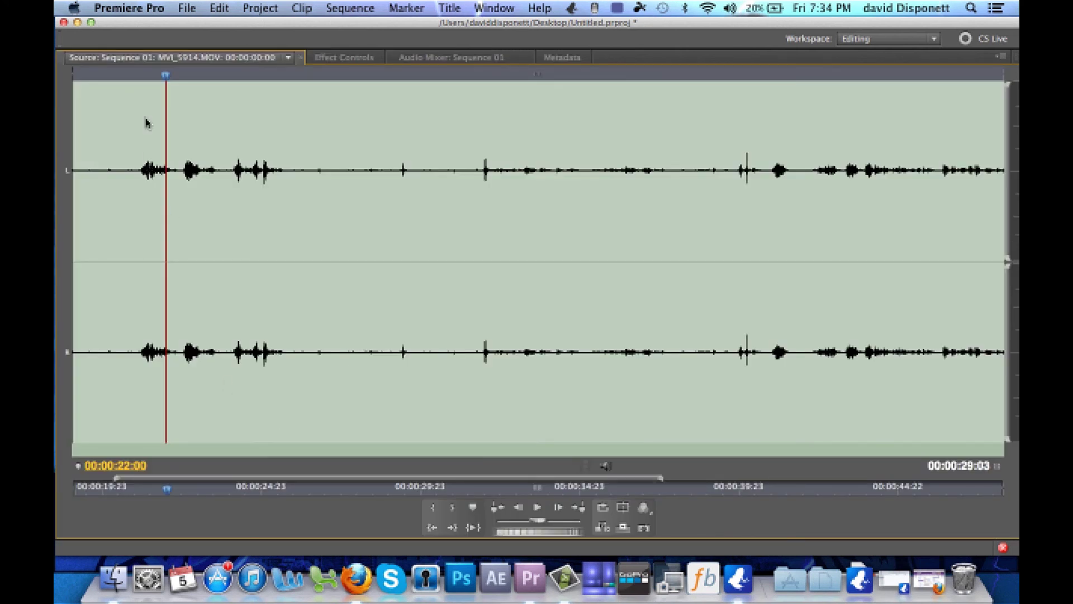
pyautogui.moveTo(166, 82); pyautogui.dragTo(147, 82)
pyautogui.press('space')
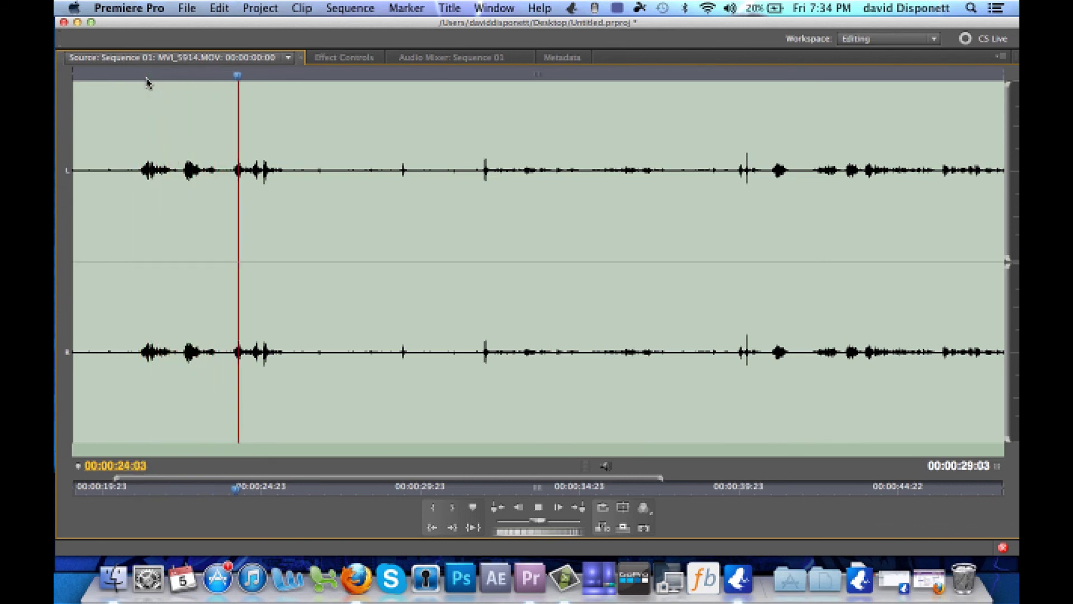
pyautogui.press('space')
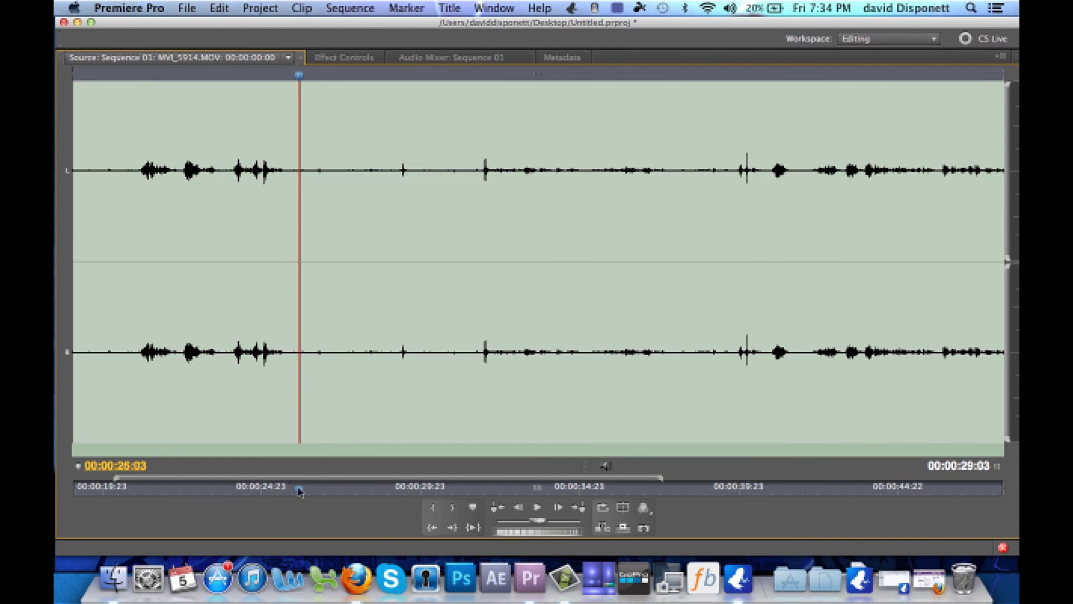
# Replay the camera audio waveform around the clap spike.
pyautogui.moveTo(299, 489)
pyautogui.mouseDown()
pyautogui.moveTo(56, 492)
pyautogui.moveTo(290, 494)
pyautogui.mouseUp()
pyautogui.press('space')
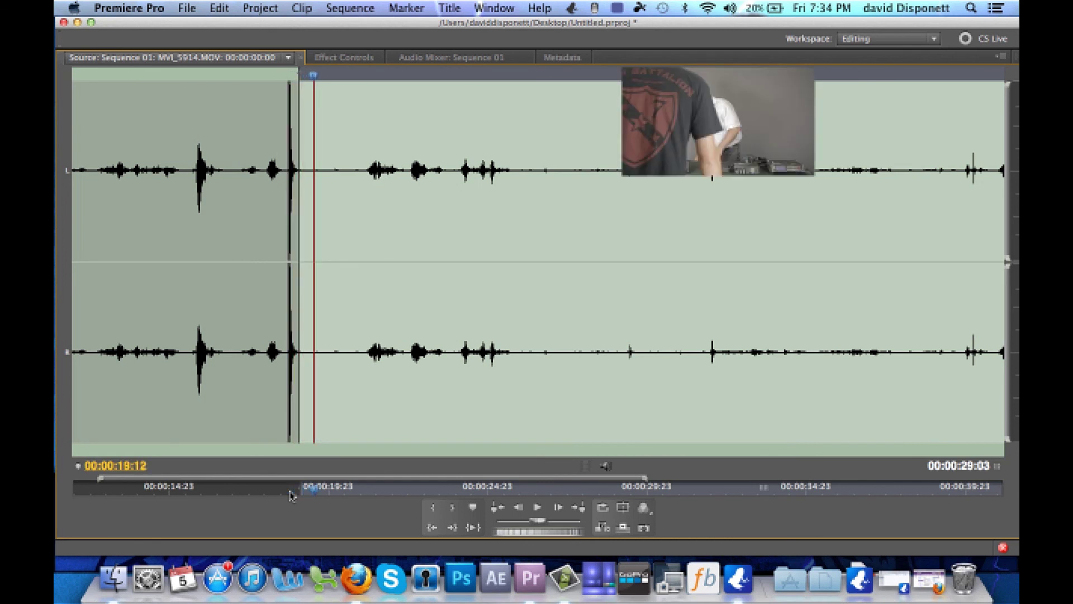
pyautogui.press('`')
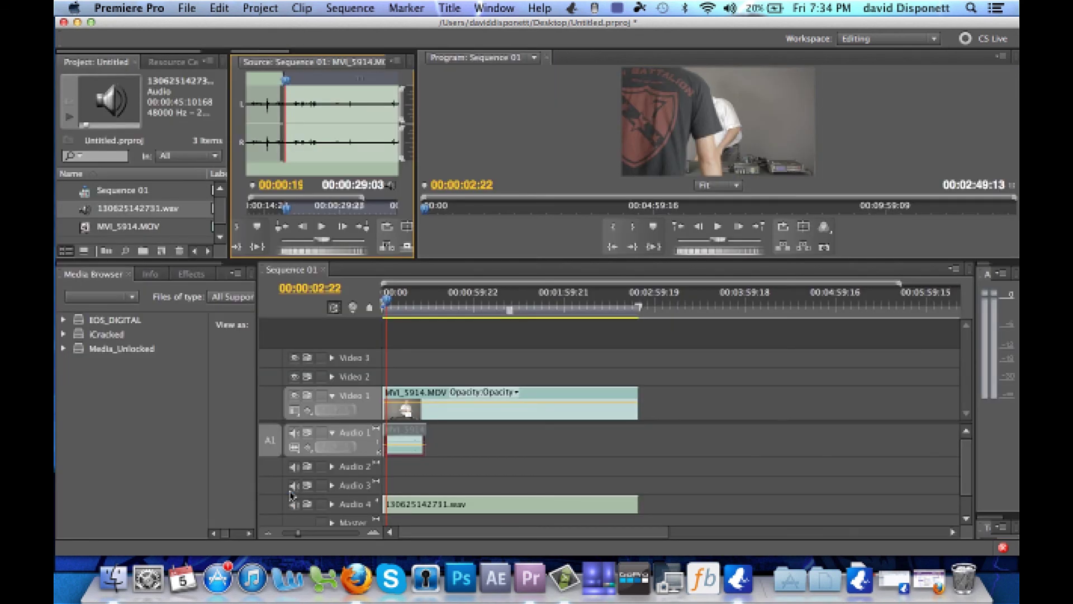